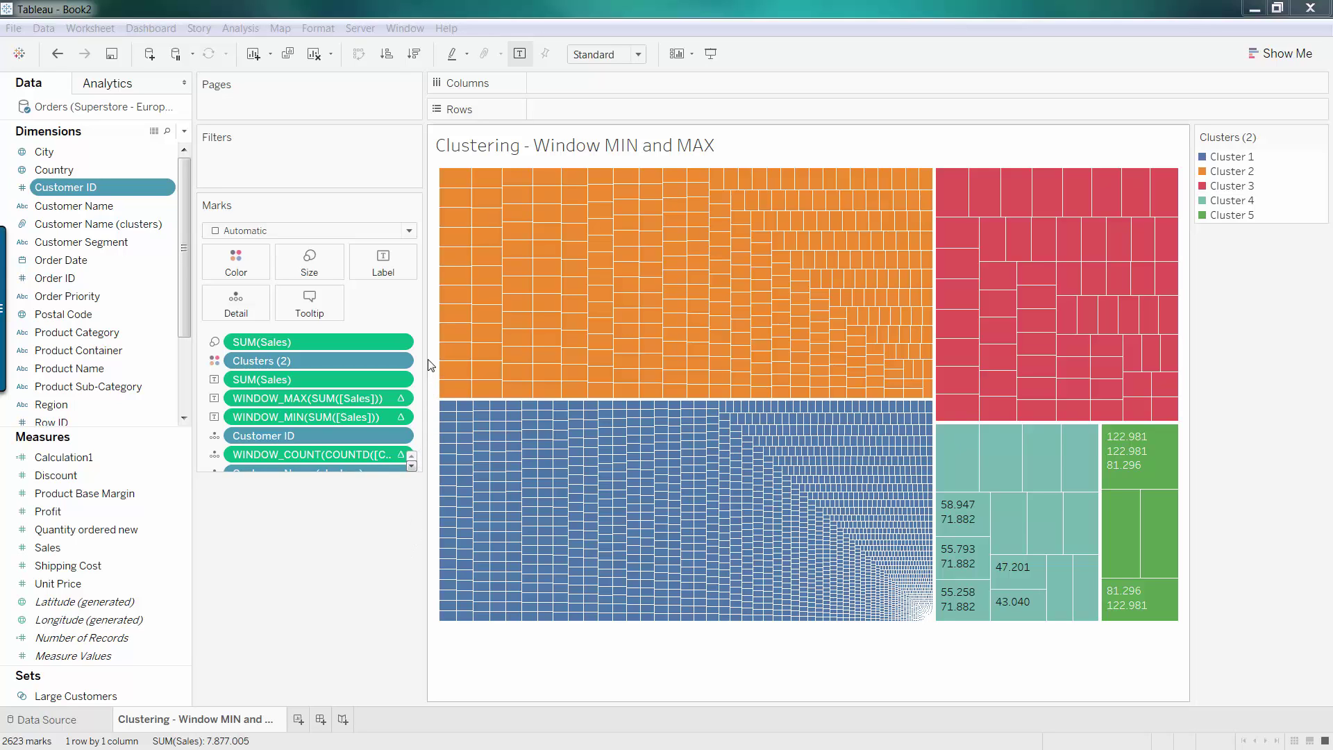
# Examine the tooltip of a Cluster 2 customer mark in the finished clustering treemap.
pyautogui.click(446, 317)
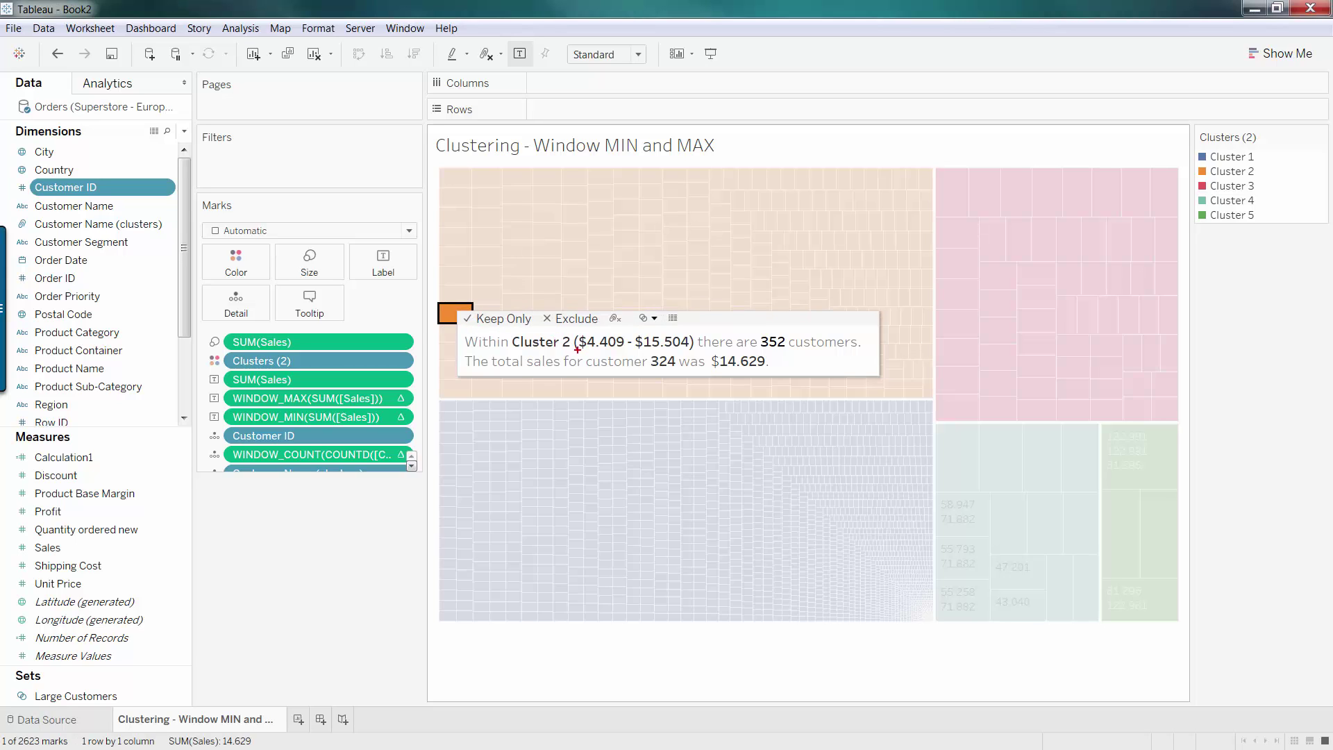
pyautogui.moveTo(627, 352); pyautogui.dragTo(655, 352)
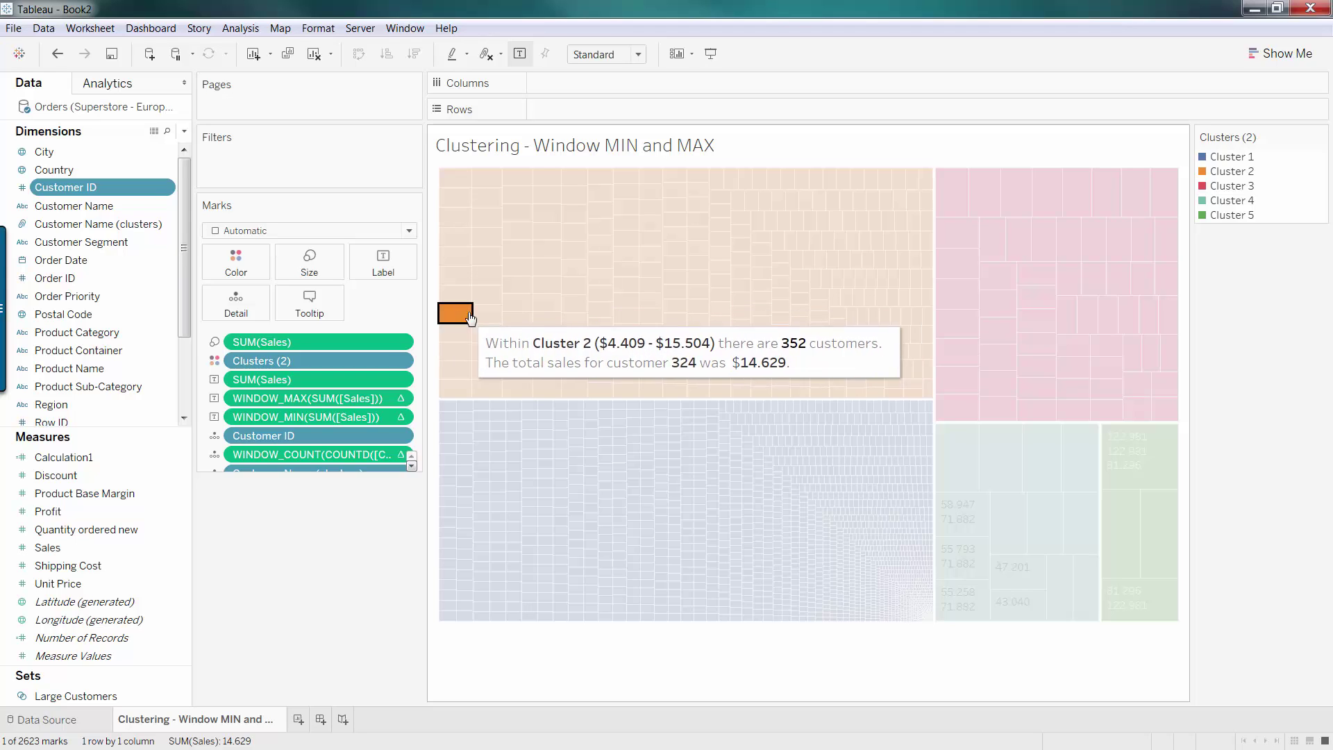
pyautogui.press('Escape')
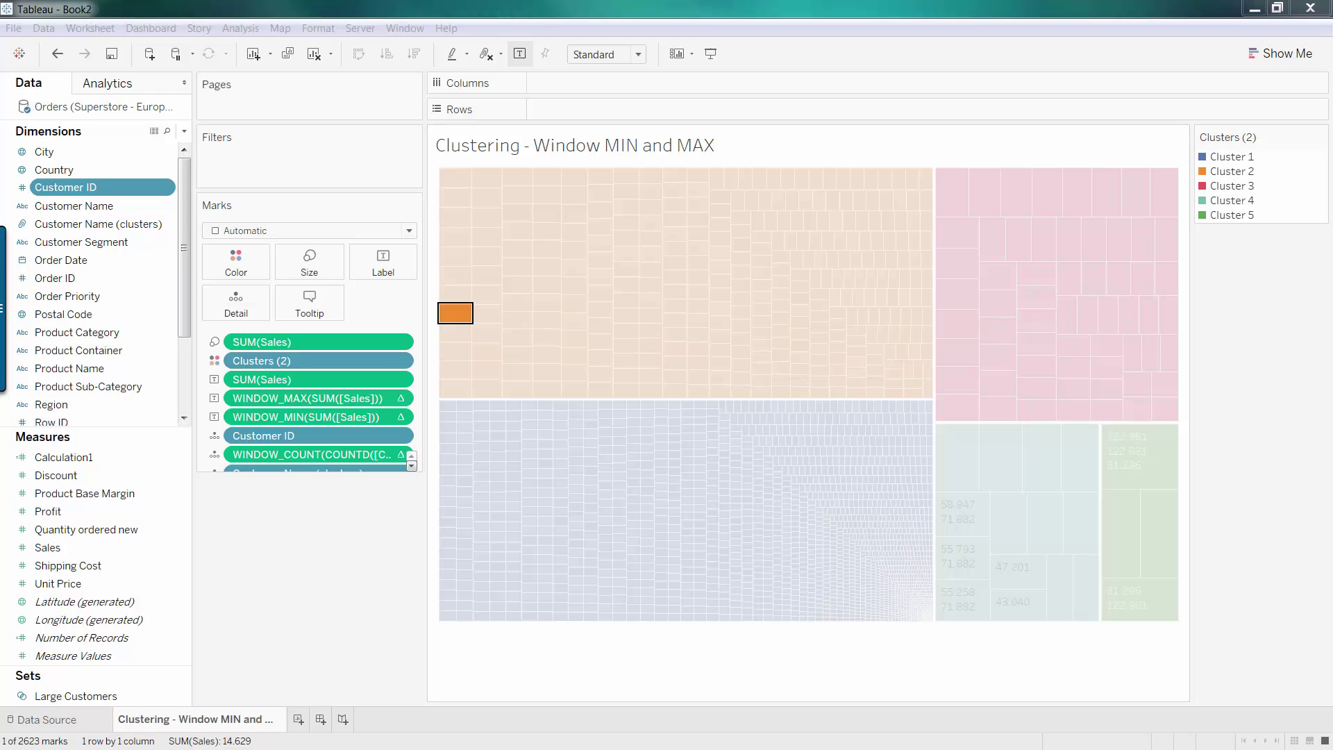
# Switch to the Book3 workbook and build a treemap of Sales by Customer ID on Sheet 1.
pyautogui.hotkey('alt', 'Tab')
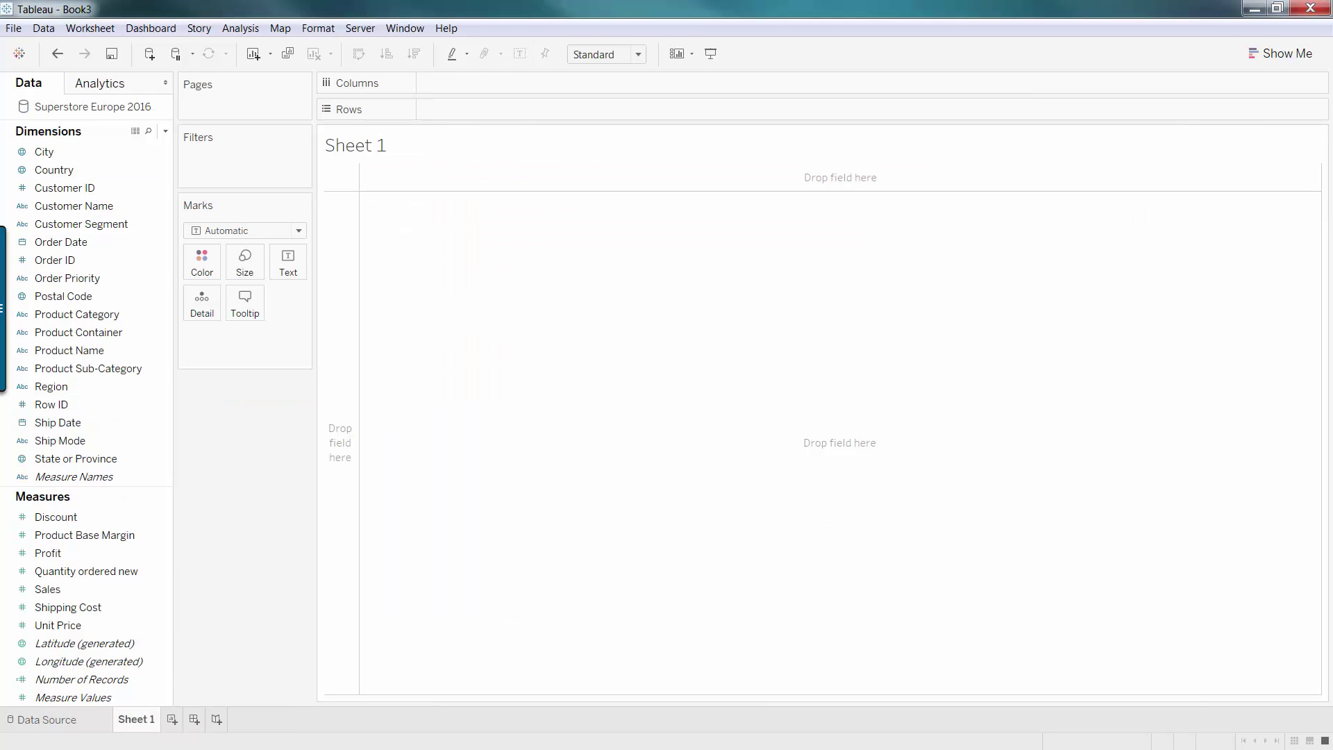
pyautogui.click(113, 541)
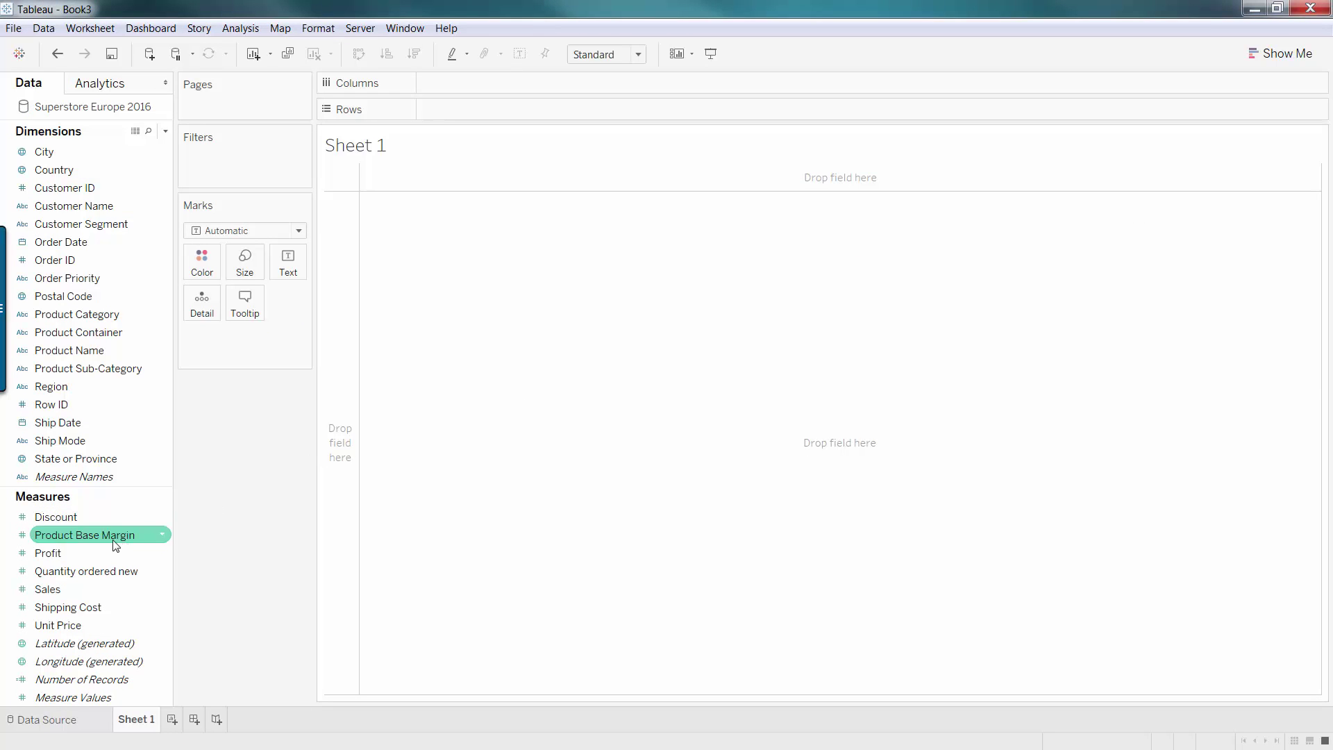
pyautogui.click(72, 586)
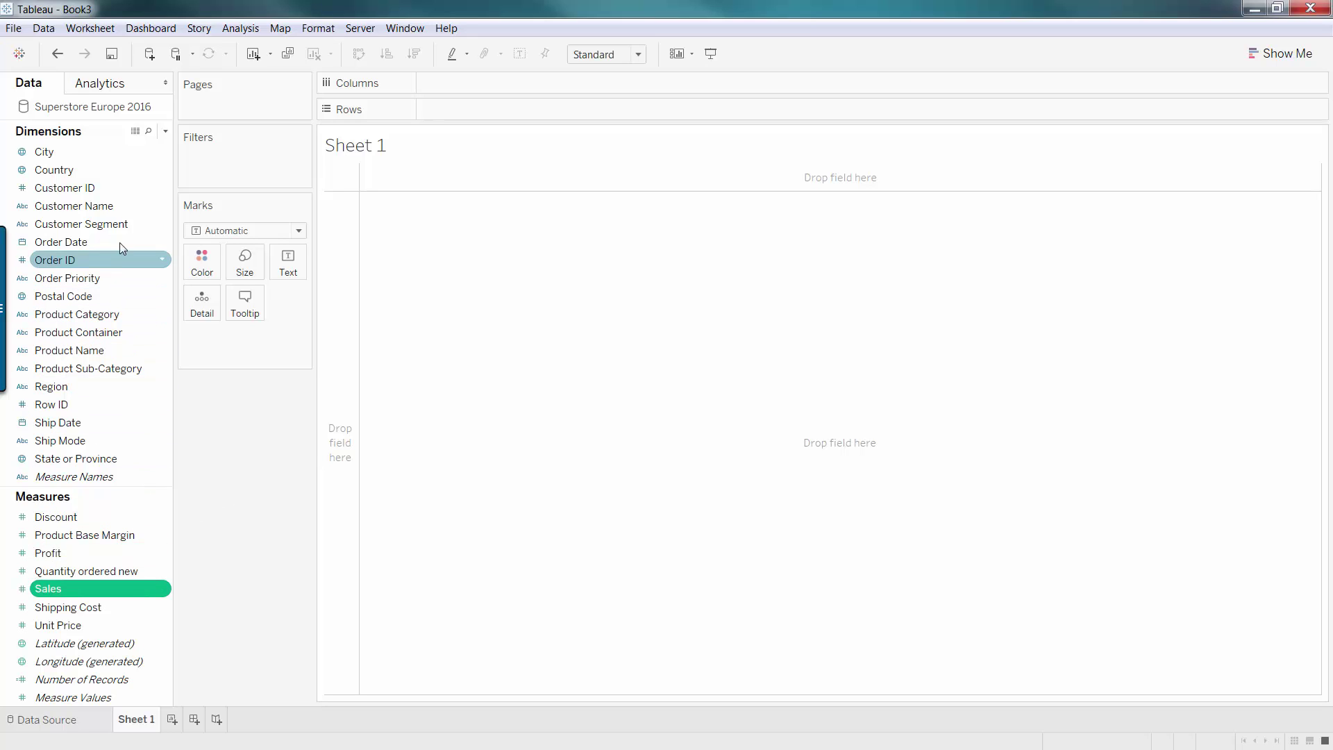
pyautogui.moveTo(90, 187); pyautogui.dragTo(1302, 94)
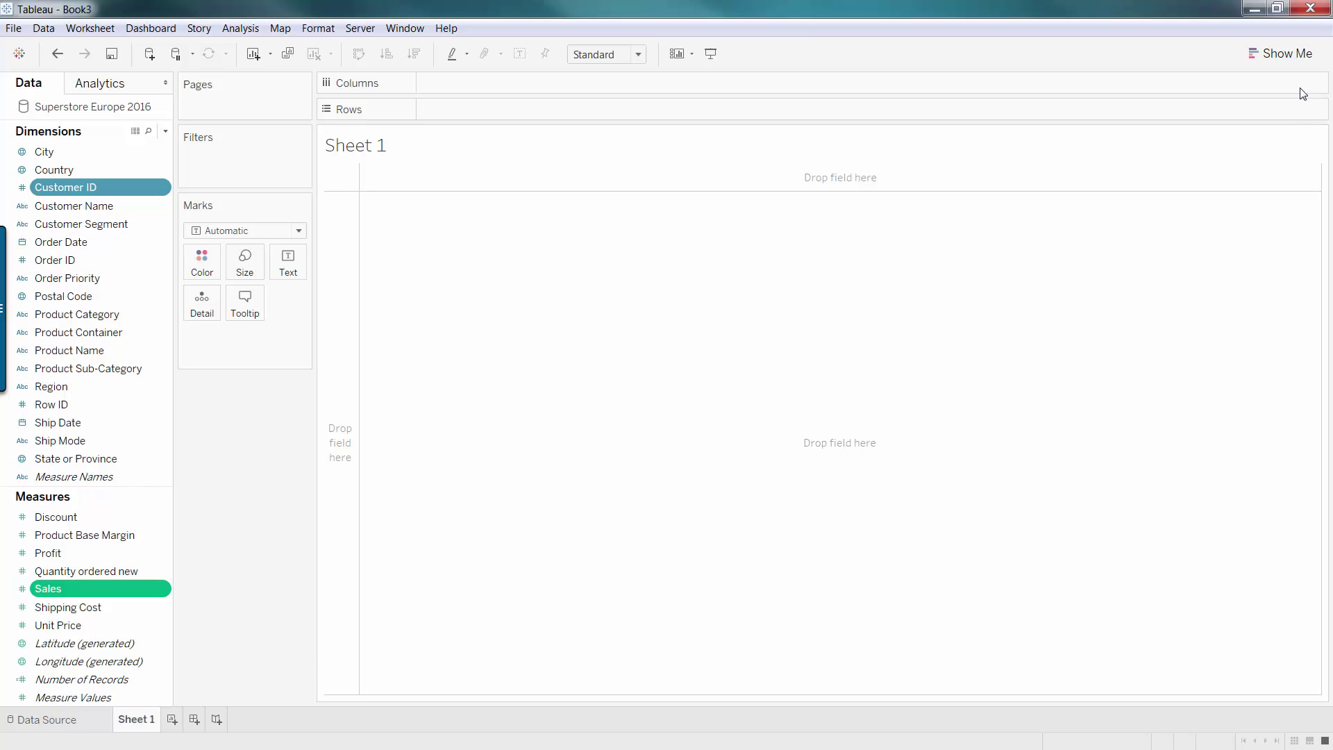
pyautogui.click(1280, 54)
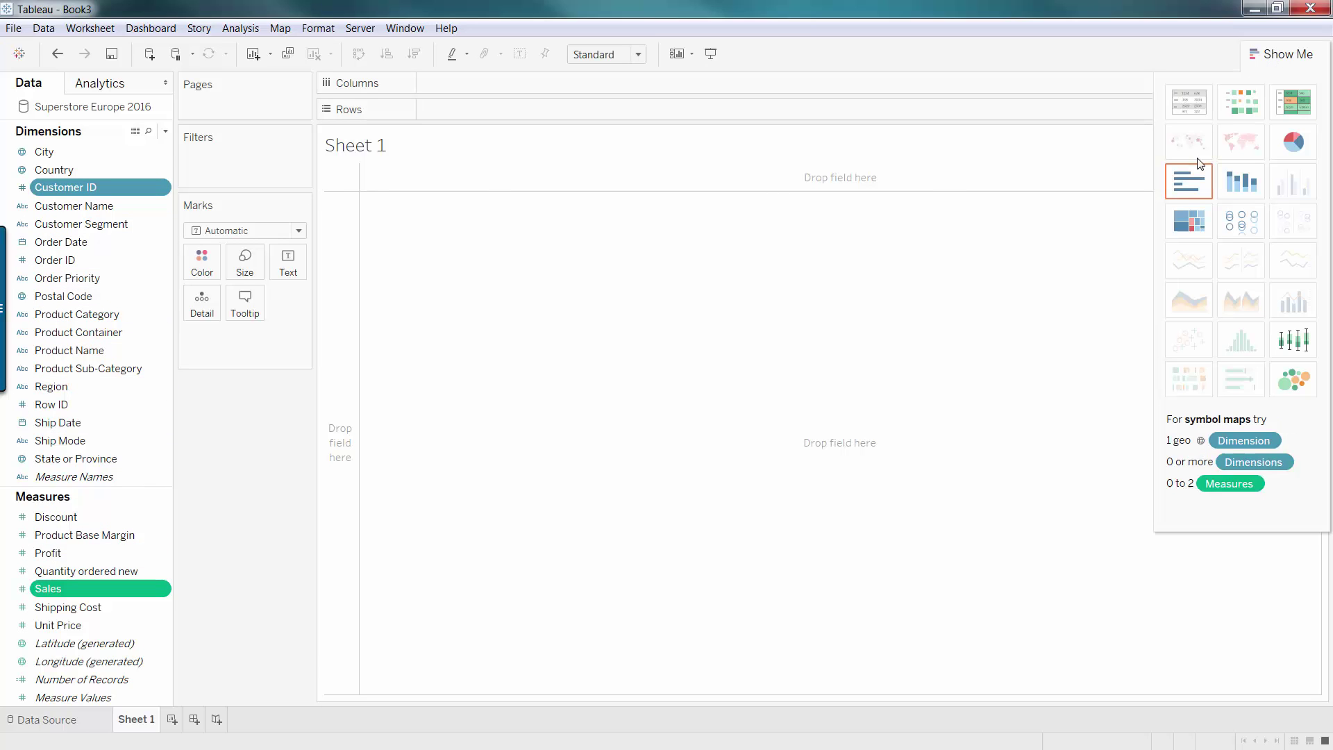
pyautogui.click(1189, 222)
pyautogui.click(1280, 54)
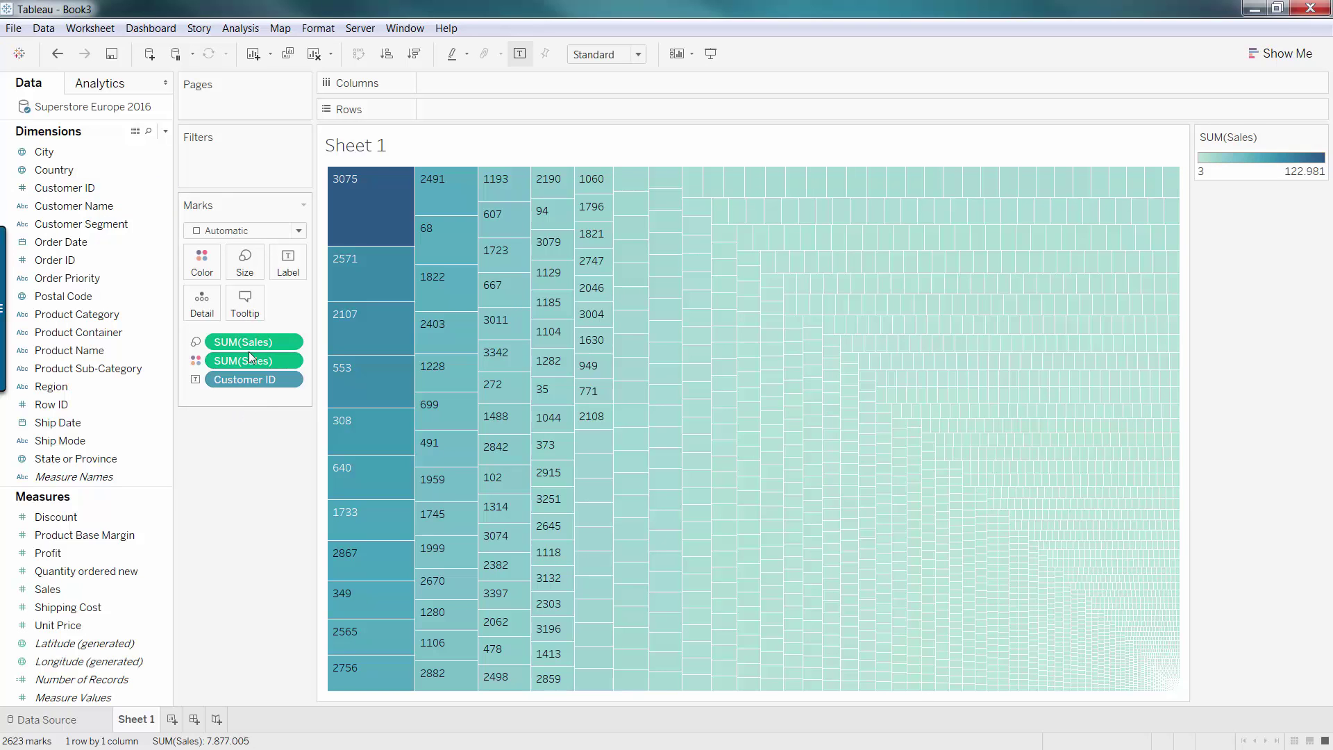
# Change Customer ID from label to detail and add clusters based on SUM(Sales) with an automatic number of clusters.
pyautogui.click(195, 379)
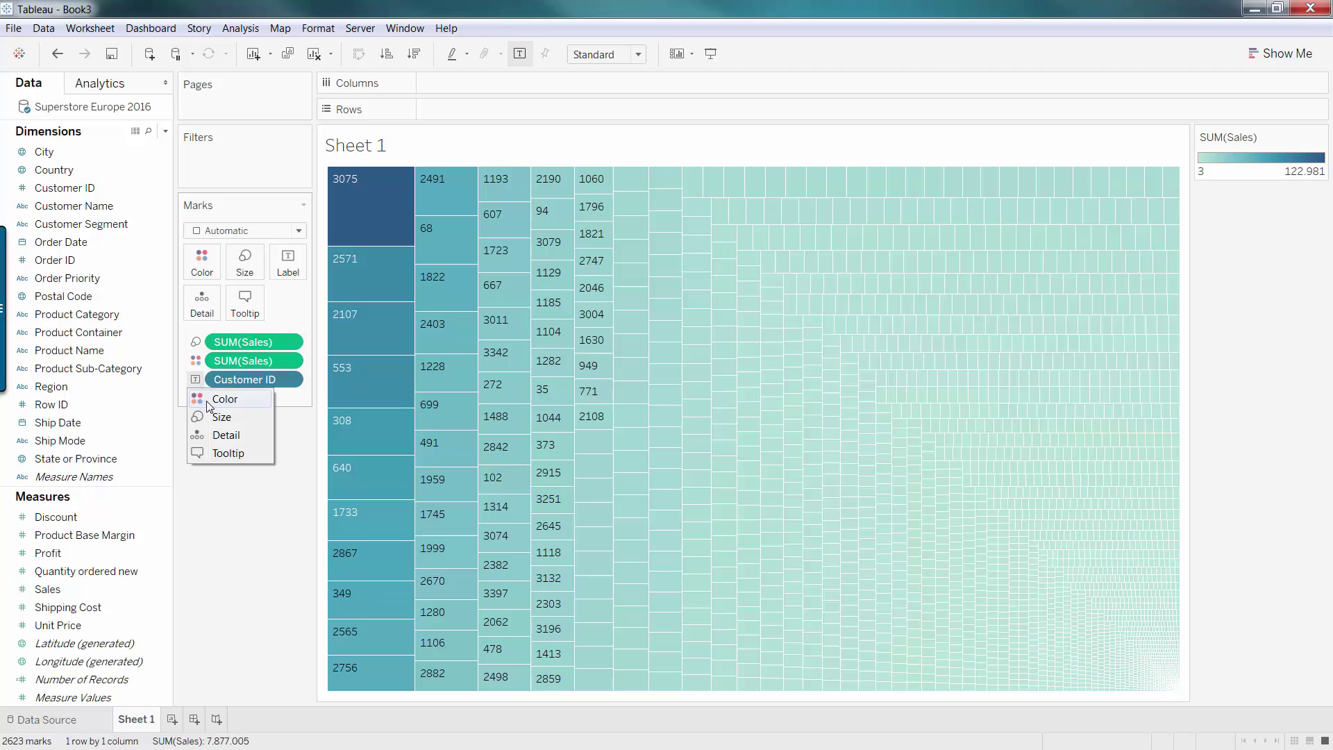
pyautogui.click(227, 435)
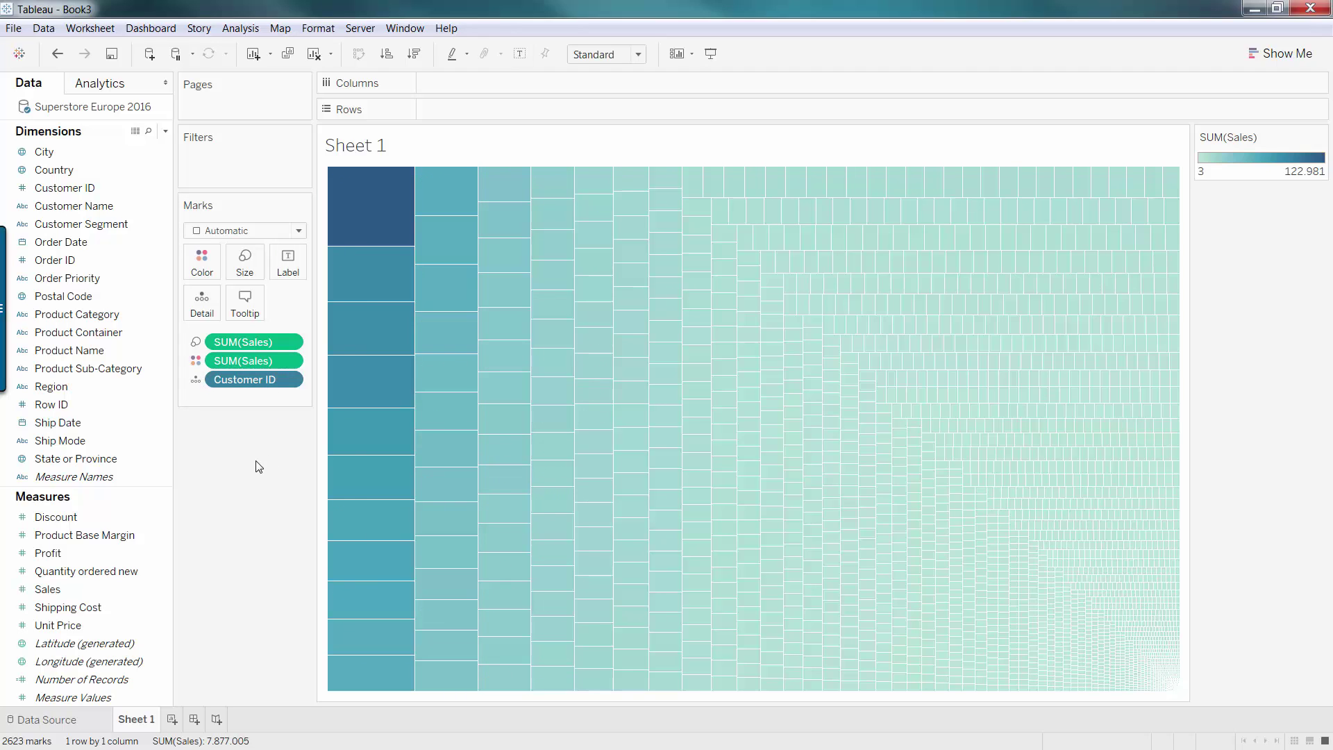
pyautogui.click(96, 88)
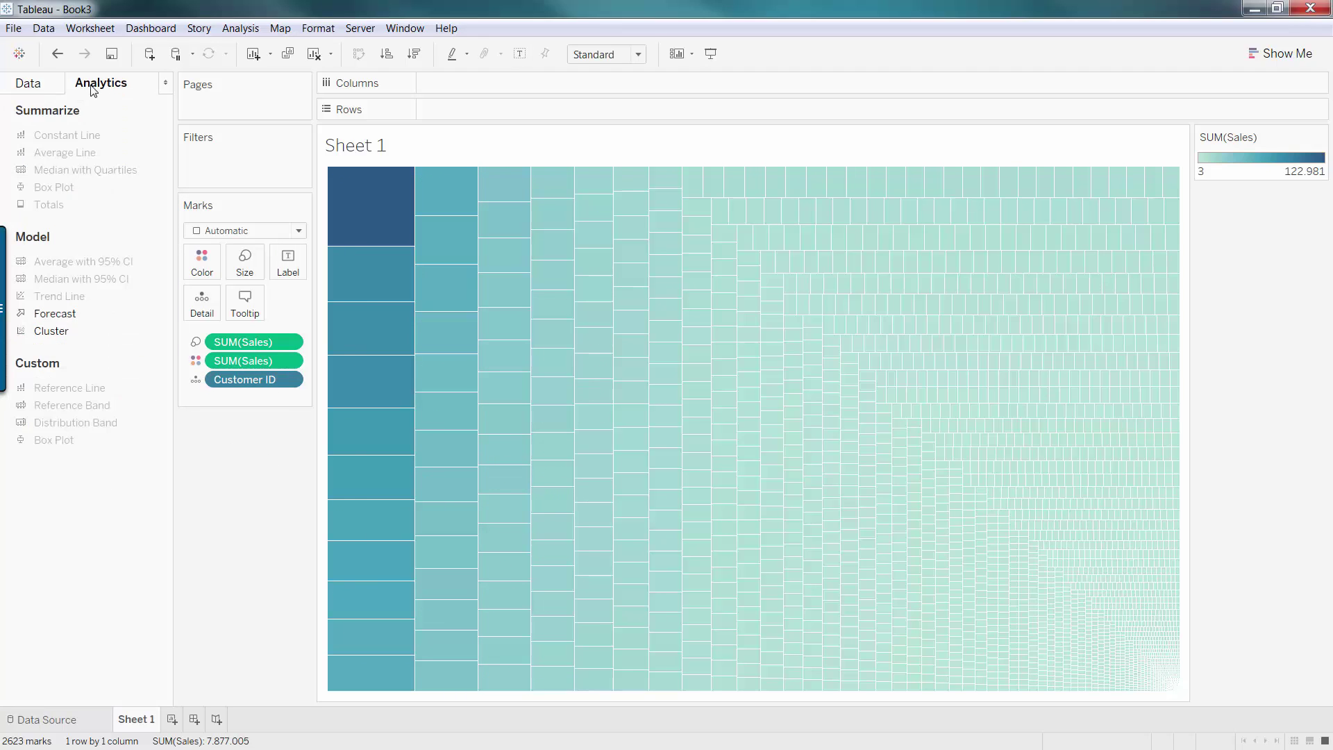
pyautogui.moveTo(52, 328); pyautogui.dragTo(446, 191)
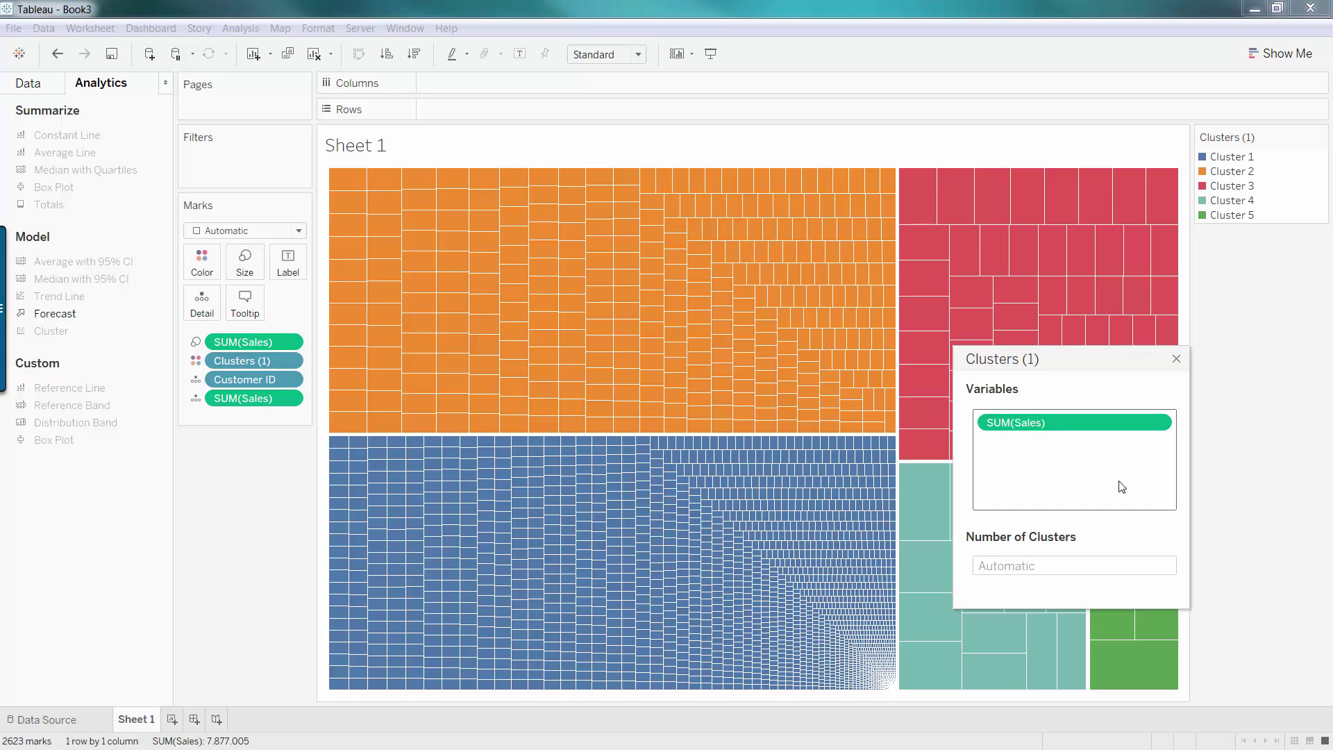
pyautogui.click(1178, 362)
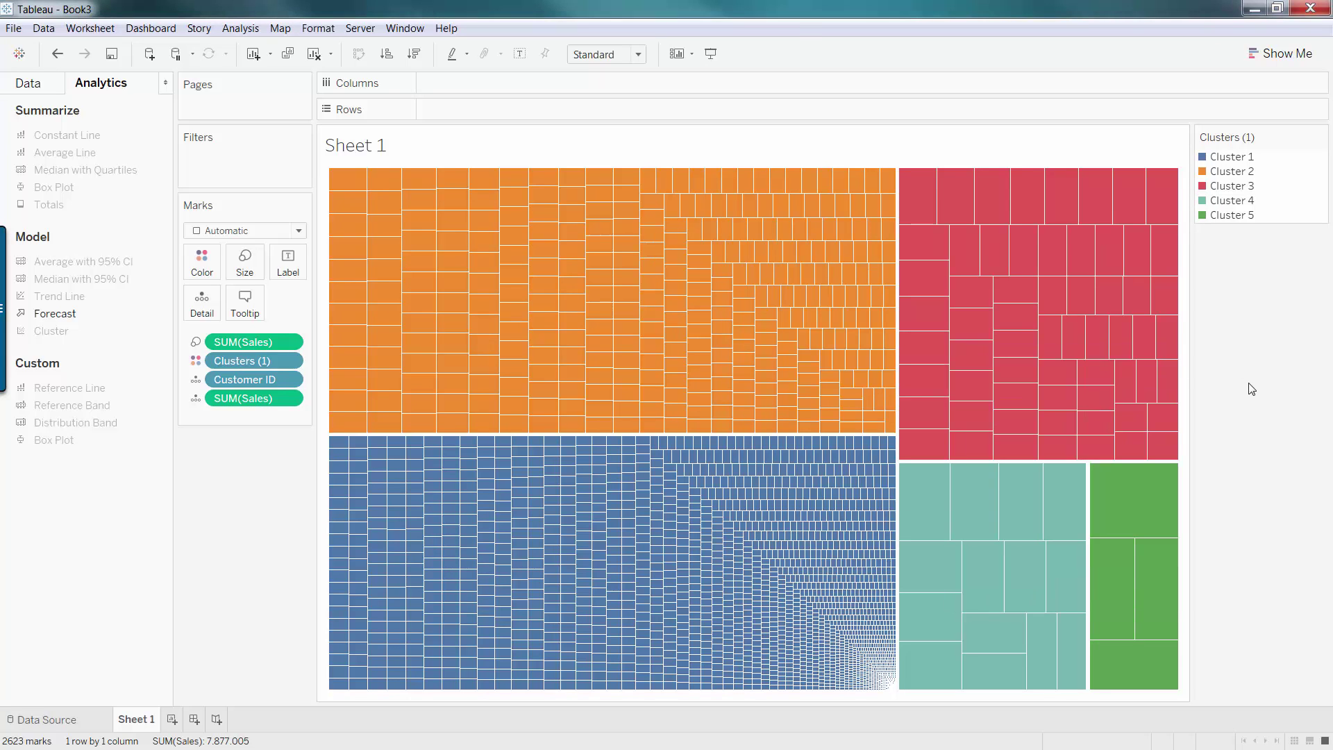
# Label the treemap marks with a copy of SUM(Sales), keeping the existing size encoding.
pyautogui.moveTo(1099, 499)
pyautogui.moveTo(297, 342); pyautogui.dragTo(292, 271)
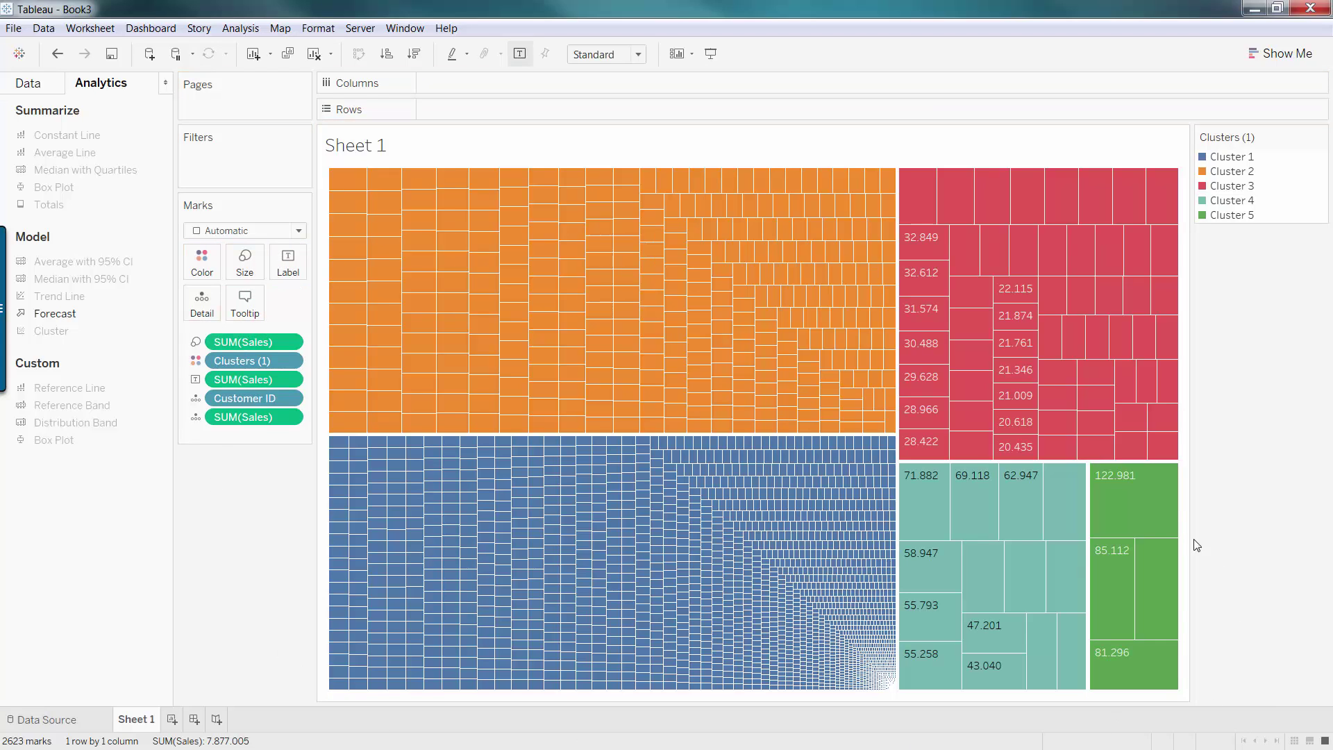
pyautogui.moveTo(1153, 559)
# Create the ad hoc calculation WINDOW_MAX(SUM([Sales])) on the marks card and add it to the mark labels.
pyautogui.click(30, 92)
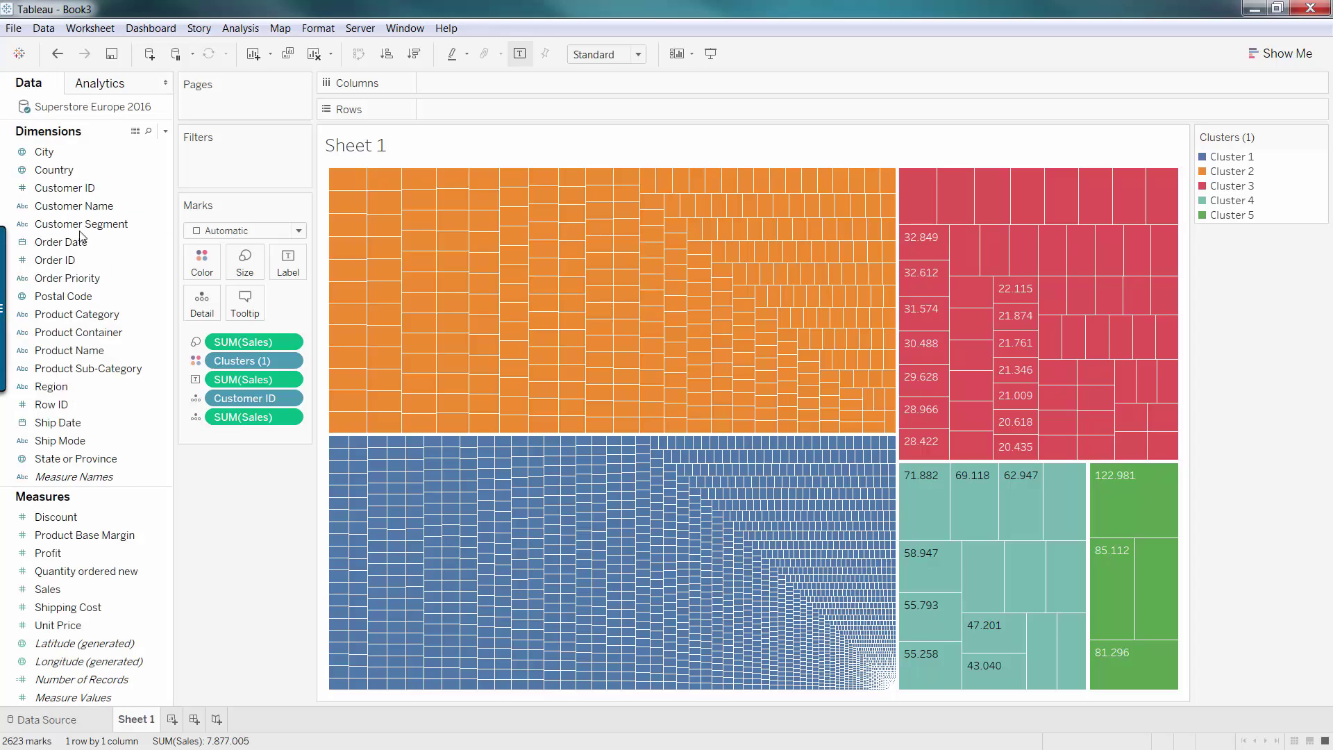
pyautogui.doubleClick(251, 440)
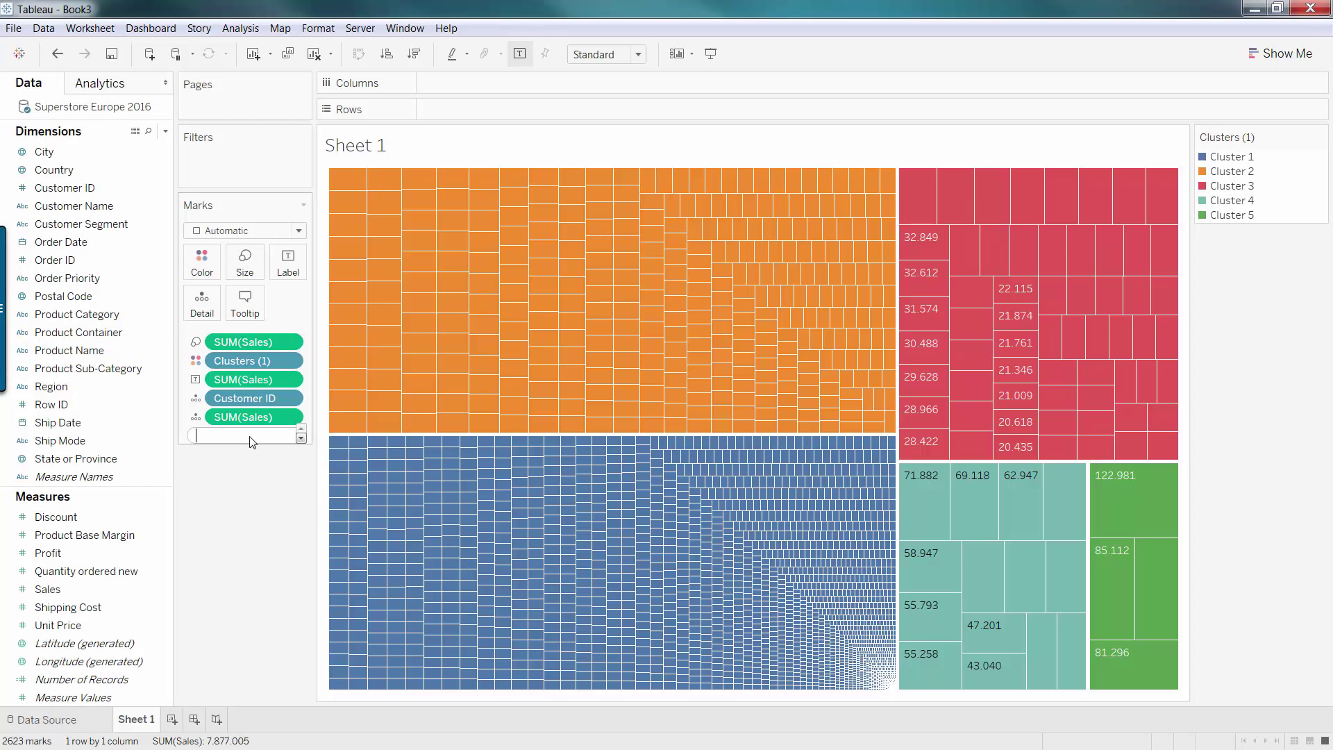
pyautogui.write('wind')
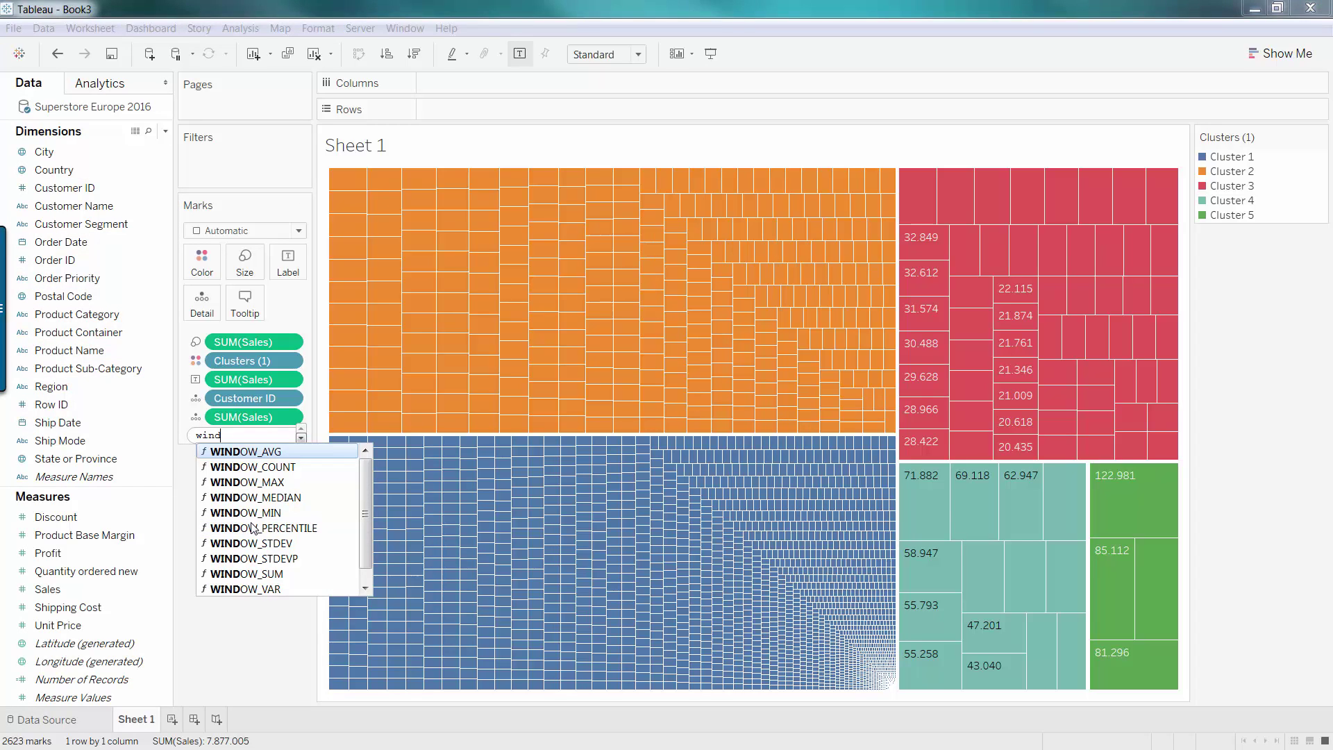
pyautogui.press('Down')
pyautogui.press('Down')
pyautogui.press('Return')
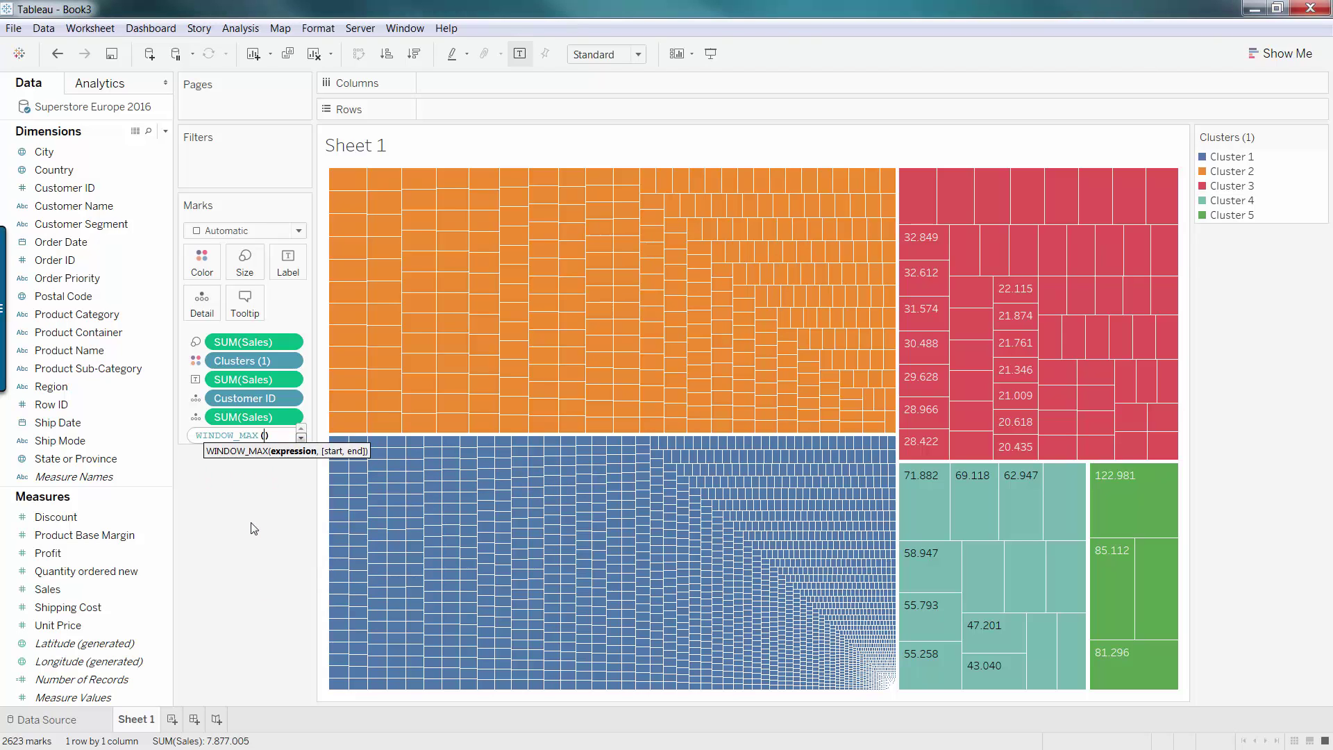
pyautogui.moveTo(255, 418); pyautogui.dragTo(290, 274)
pyautogui.press('Return')
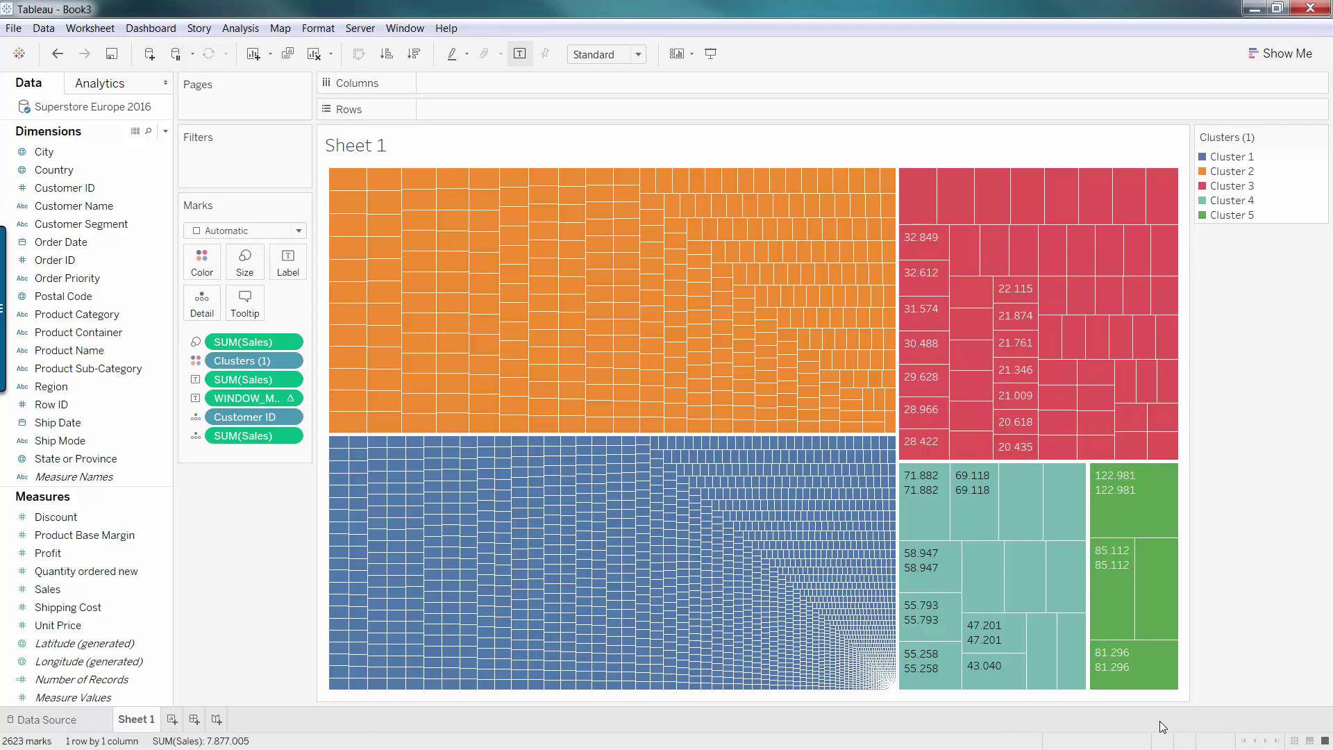
# Compute the WINDOW_MAX label calculation using Customer ID and check it in the tooltips of Cluster 5 and Cluster 4 marks.
pyautogui.moveTo(1153, 495)
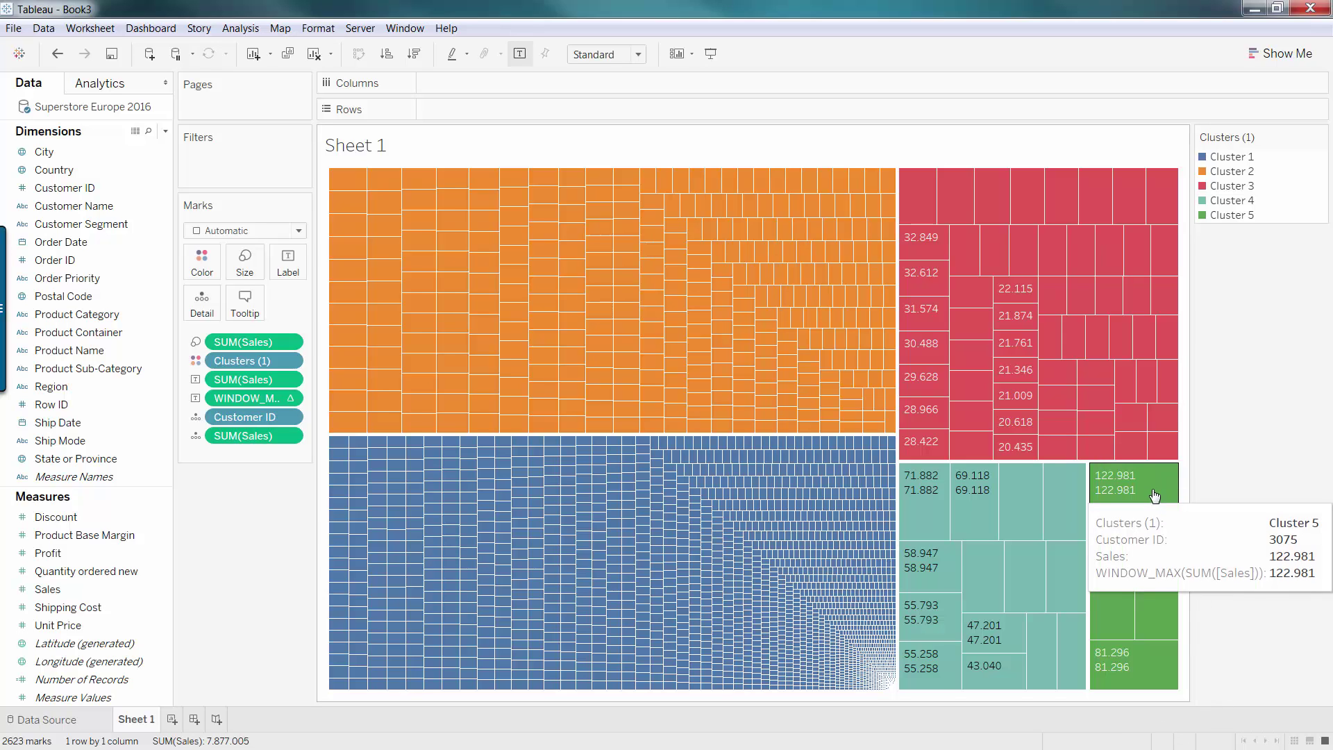
pyautogui.moveTo(1114, 596)
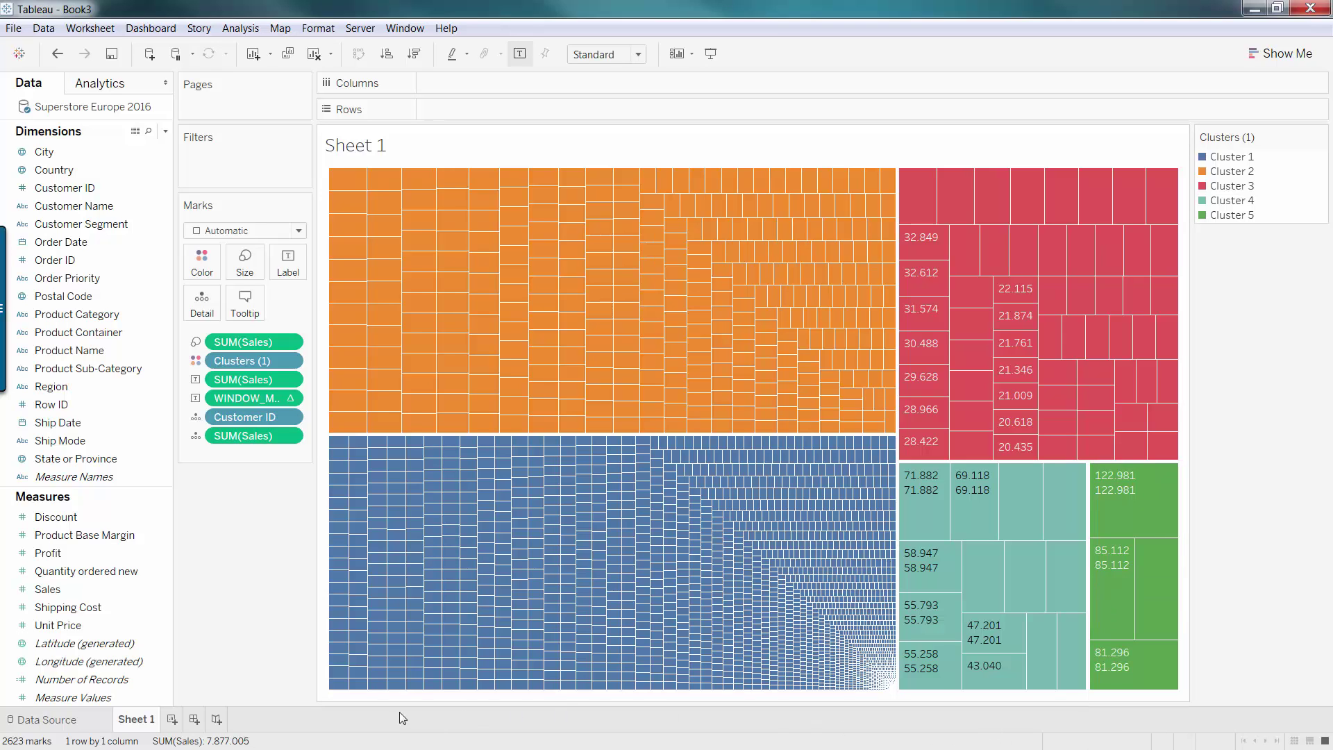
pyautogui.click(290, 397)
pyautogui.moveTo(383, 579)
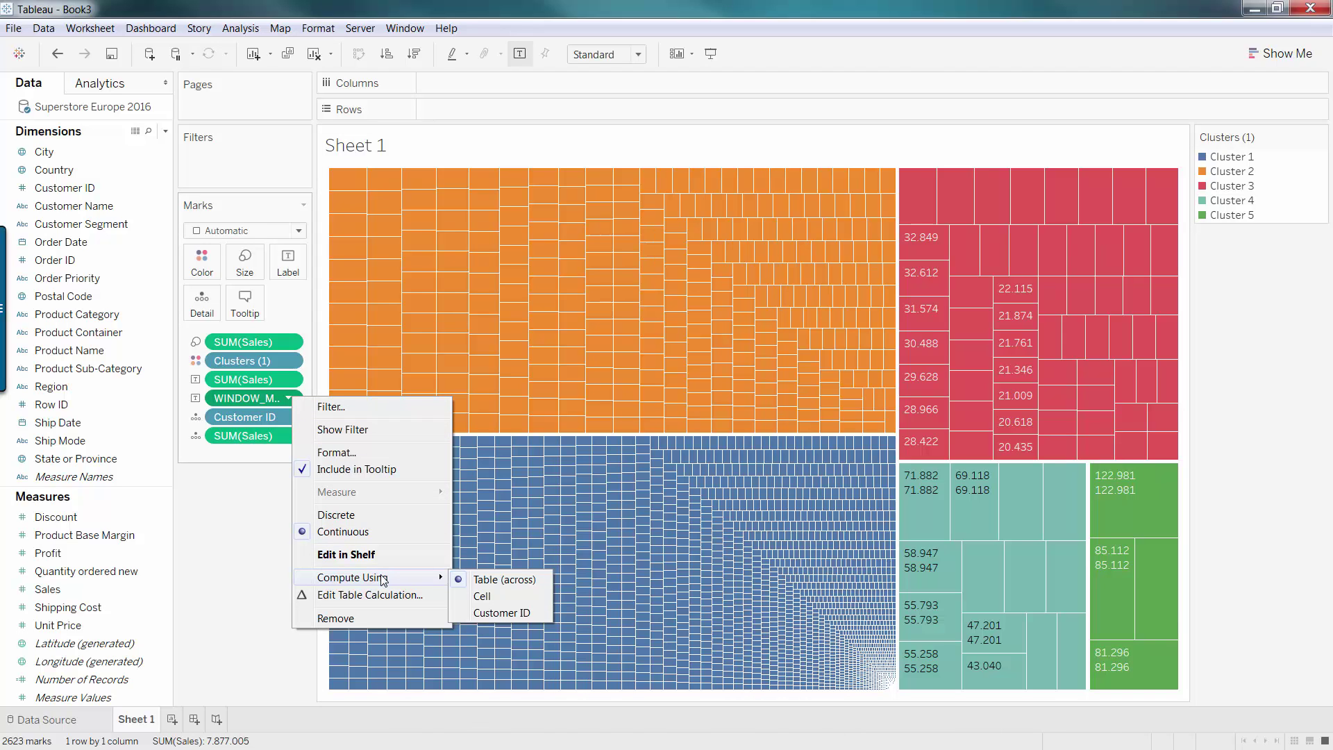
pyautogui.click(494, 614)
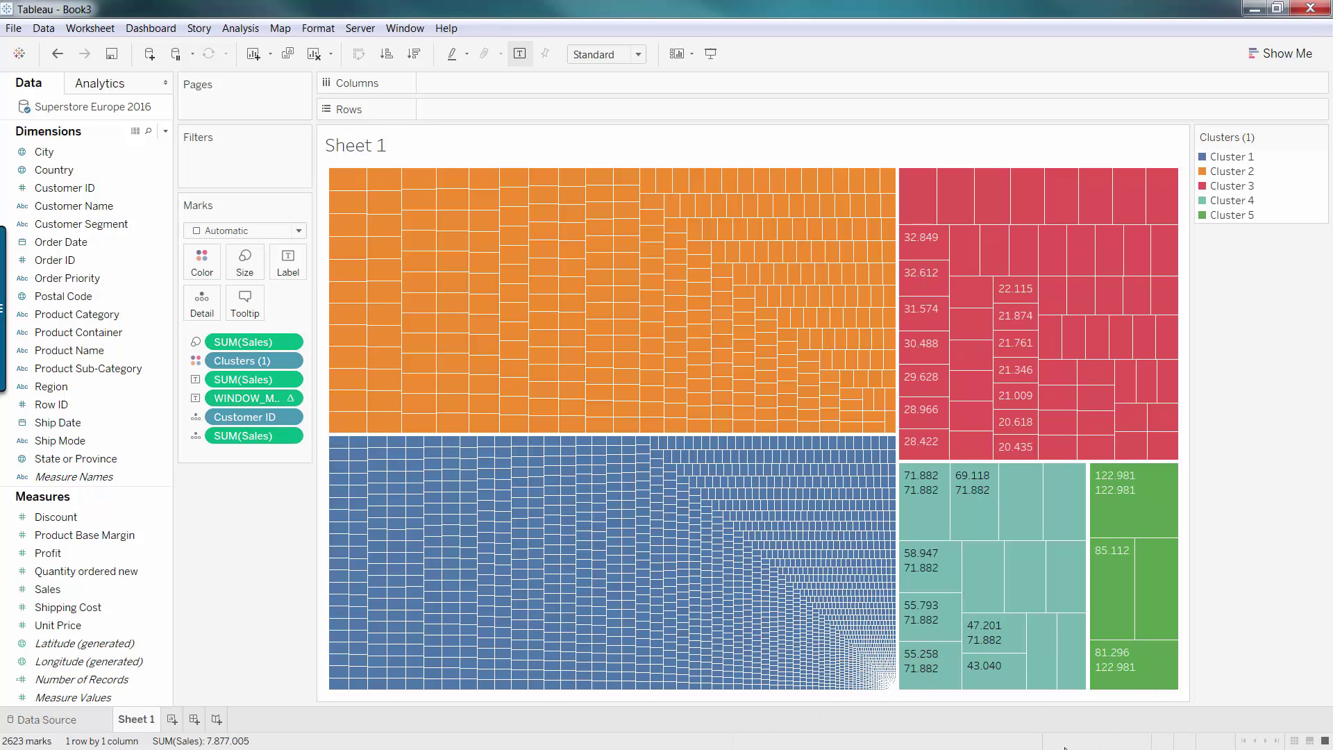
pyautogui.moveTo(1113, 562)
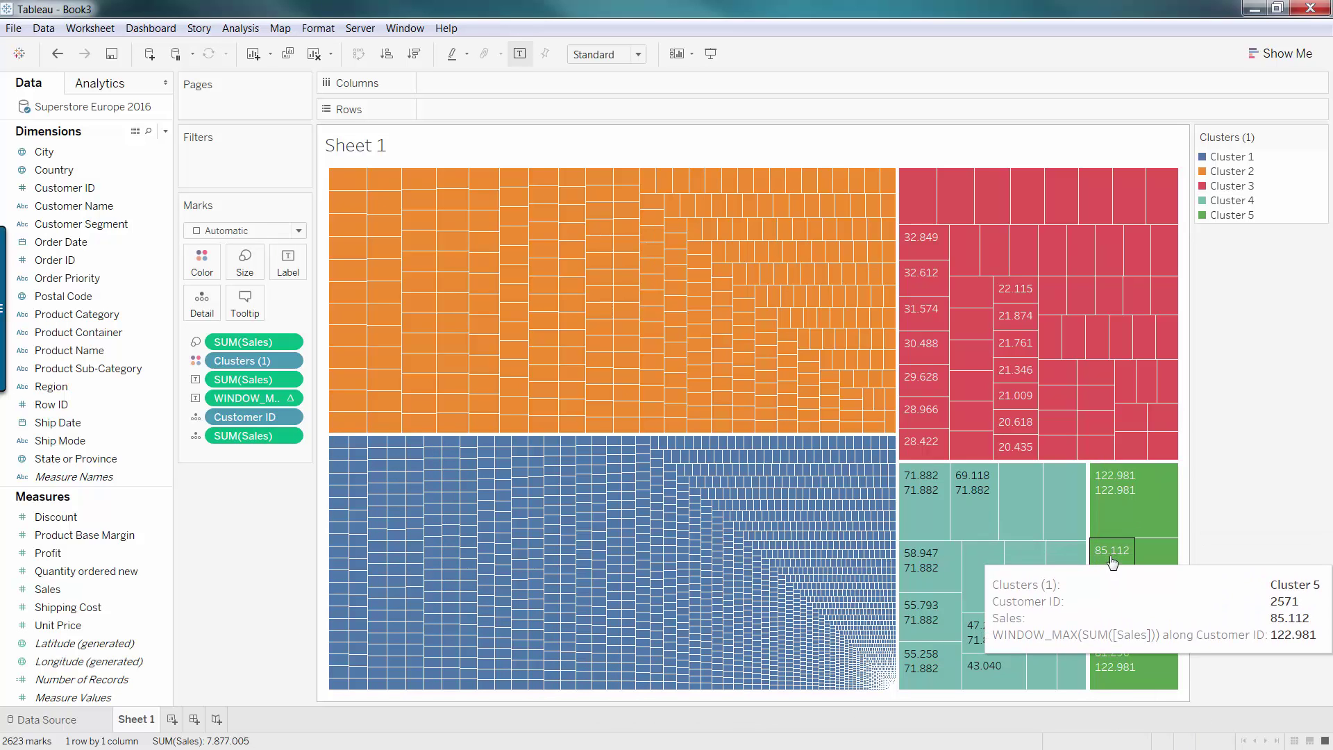
pyautogui.moveTo(1149, 584)
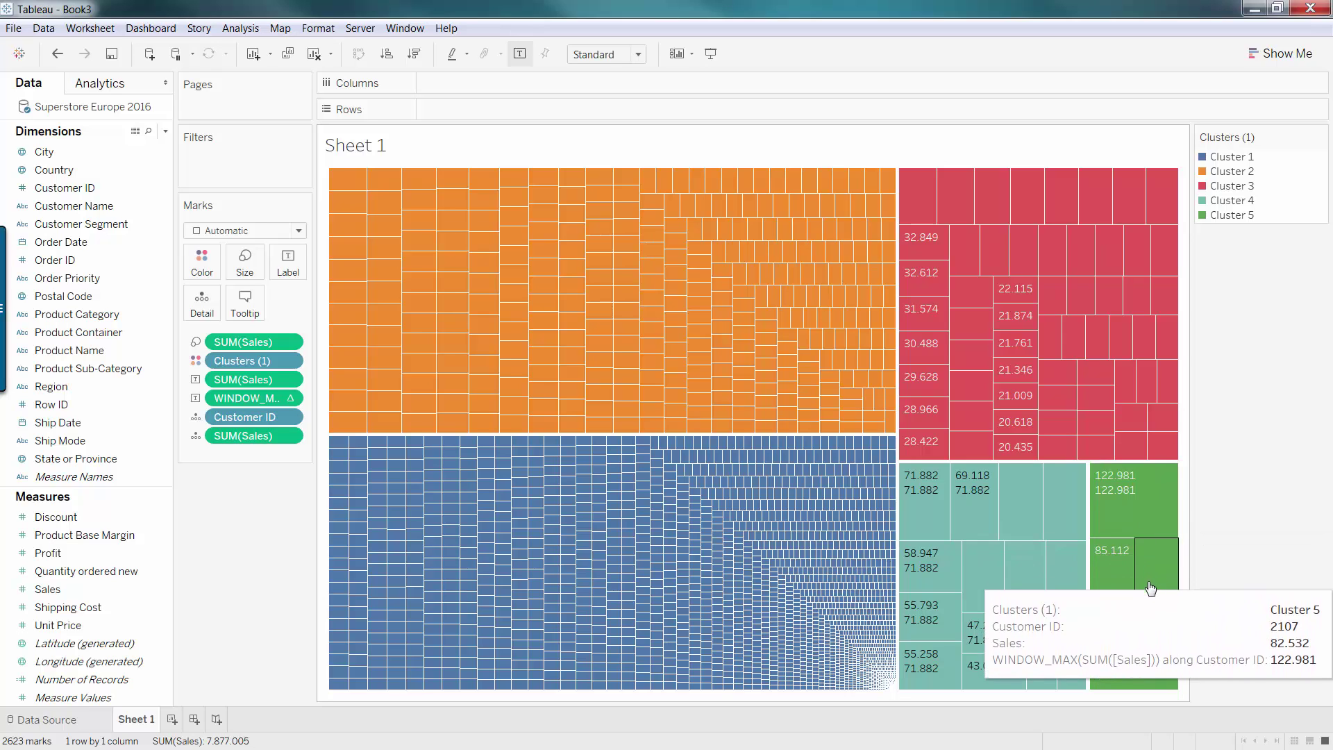
pyautogui.moveTo(1147, 643)
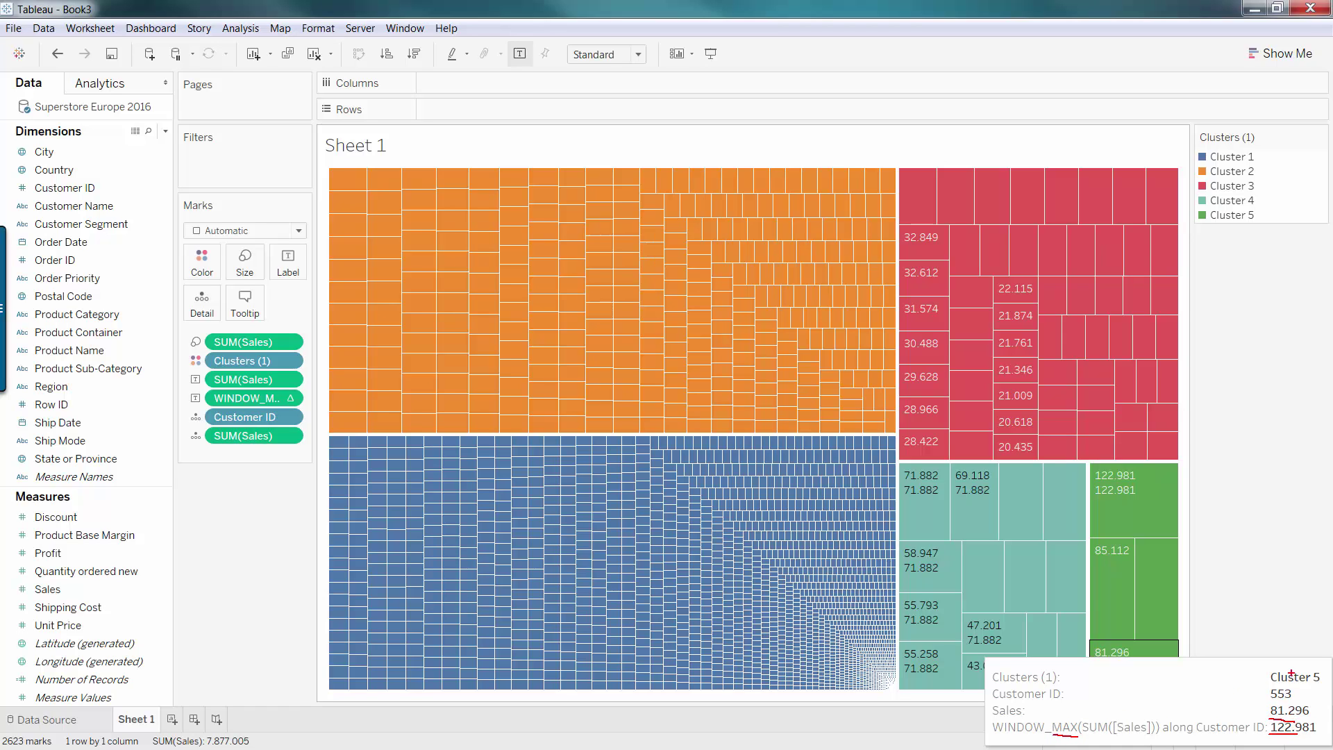
pyautogui.moveTo(953, 526)
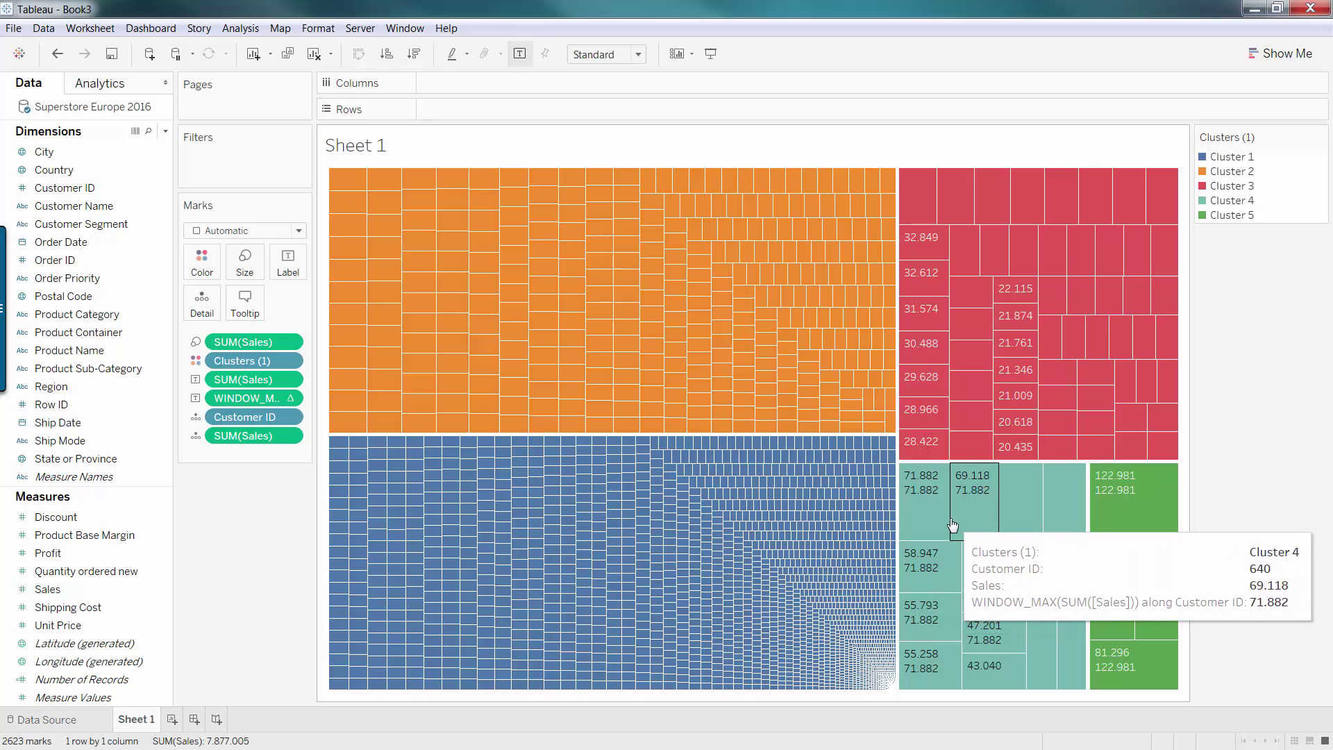
pyautogui.moveTo(1016, 511)
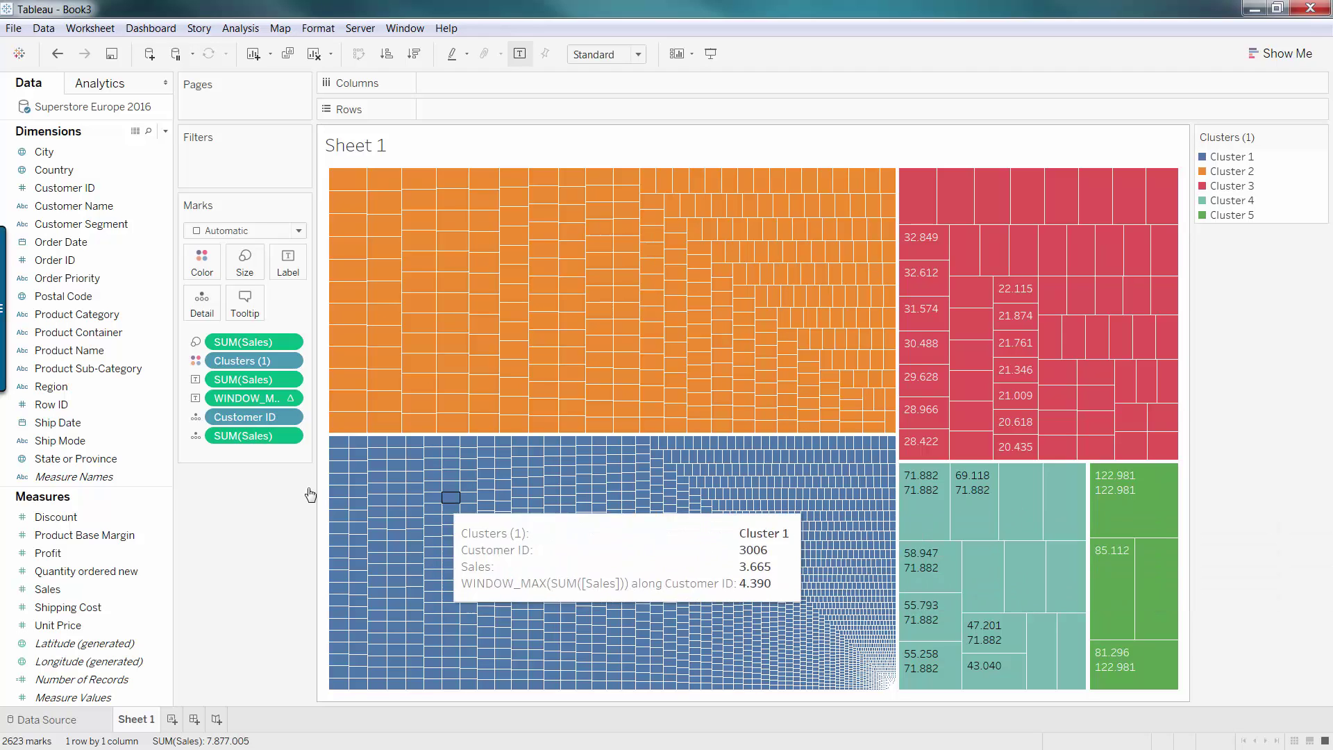
# Create the ad hoc calculation WINDOW_MIN(SUM([Sales])) on the marks card and add it to the mark labels.
pyautogui.doubleClick(247, 456)
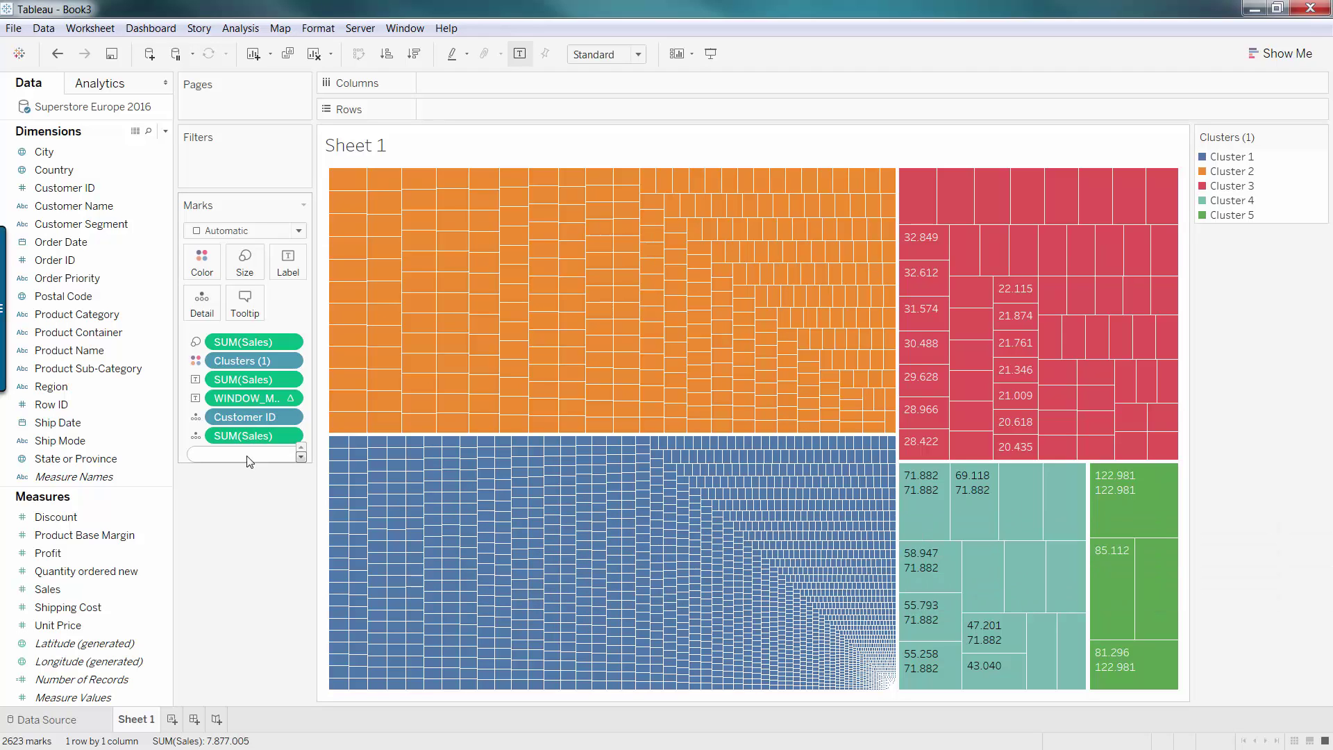
pyautogui.write('wind')
pyautogui.press('Down')
pyautogui.press('Down')
pyautogui.press('Down')
pyautogui.press('Down')
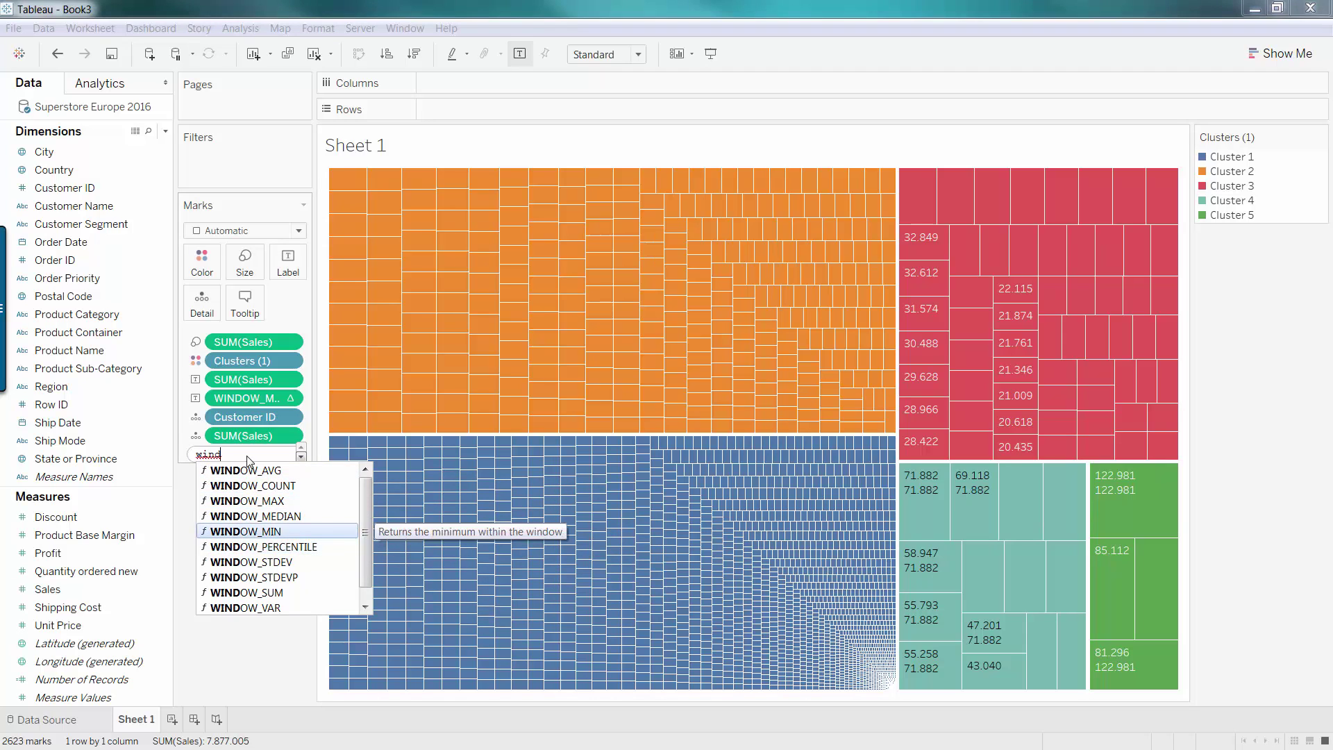
pyautogui.press('Return')
pyautogui.moveTo(250, 436); pyautogui.dragTo(268, 458)
pyautogui.press('Return')
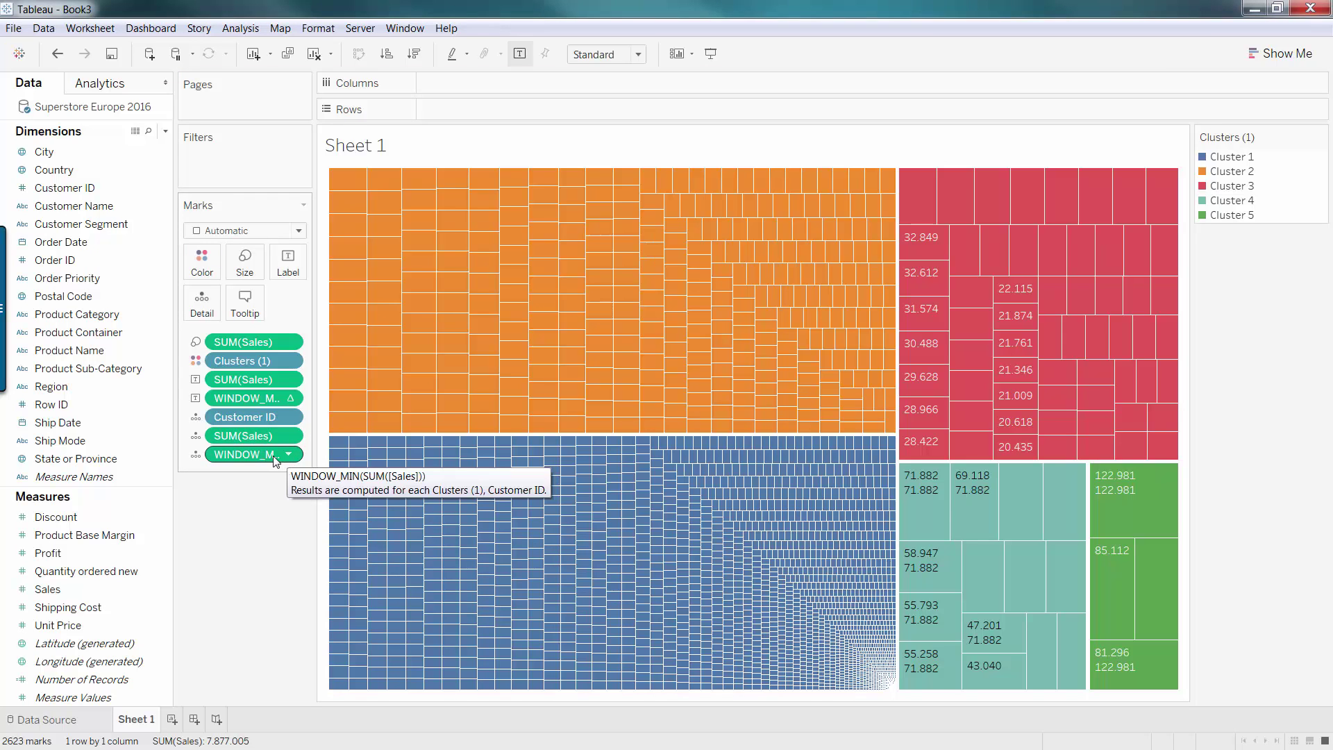
pyautogui.moveTo(273, 454); pyautogui.dragTo(287, 262)
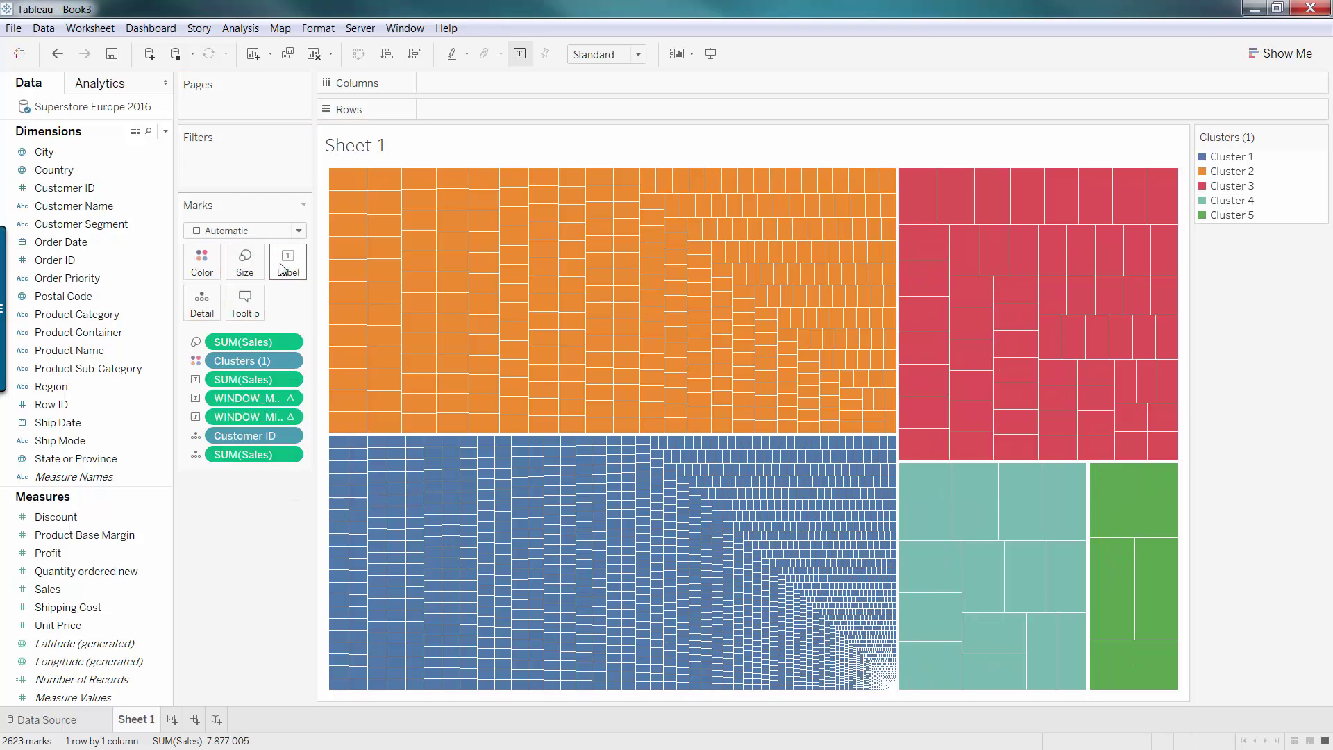
# Set the WINDOW_MIN label calculation to compute using Customer ID.
pyautogui.click(292, 418)
pyautogui.moveTo(403, 594)
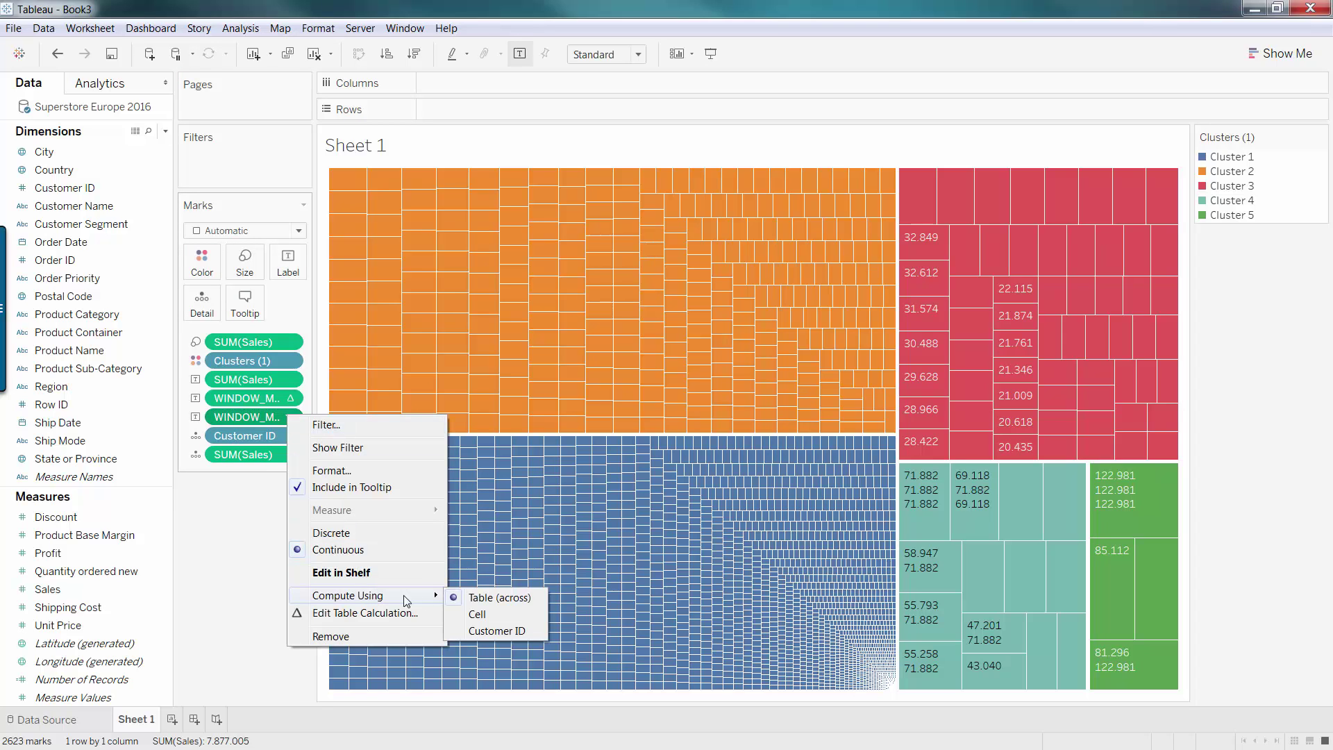
pyautogui.click(479, 630)
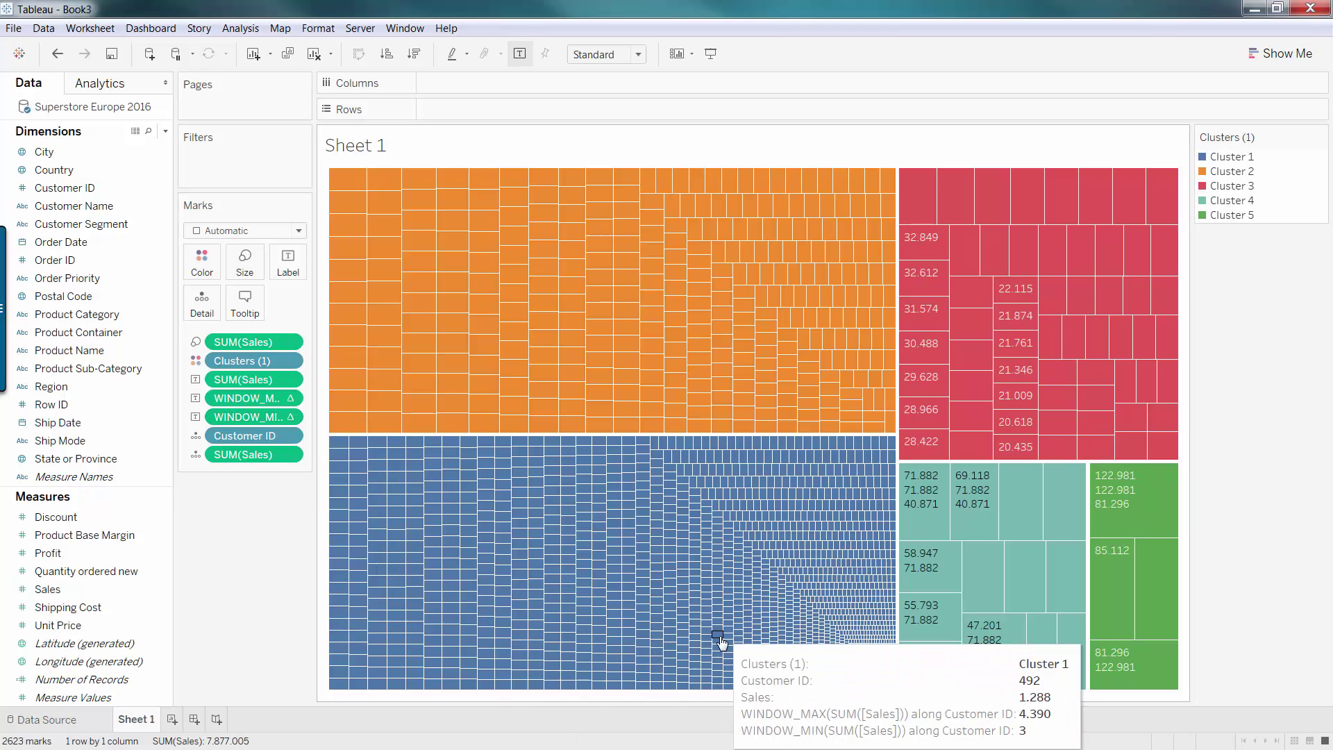
# Edit the tooltip so its first line starts with "For" before the <Clusters (1)> field, and preview it.
pyautogui.moveTo(930, 611)
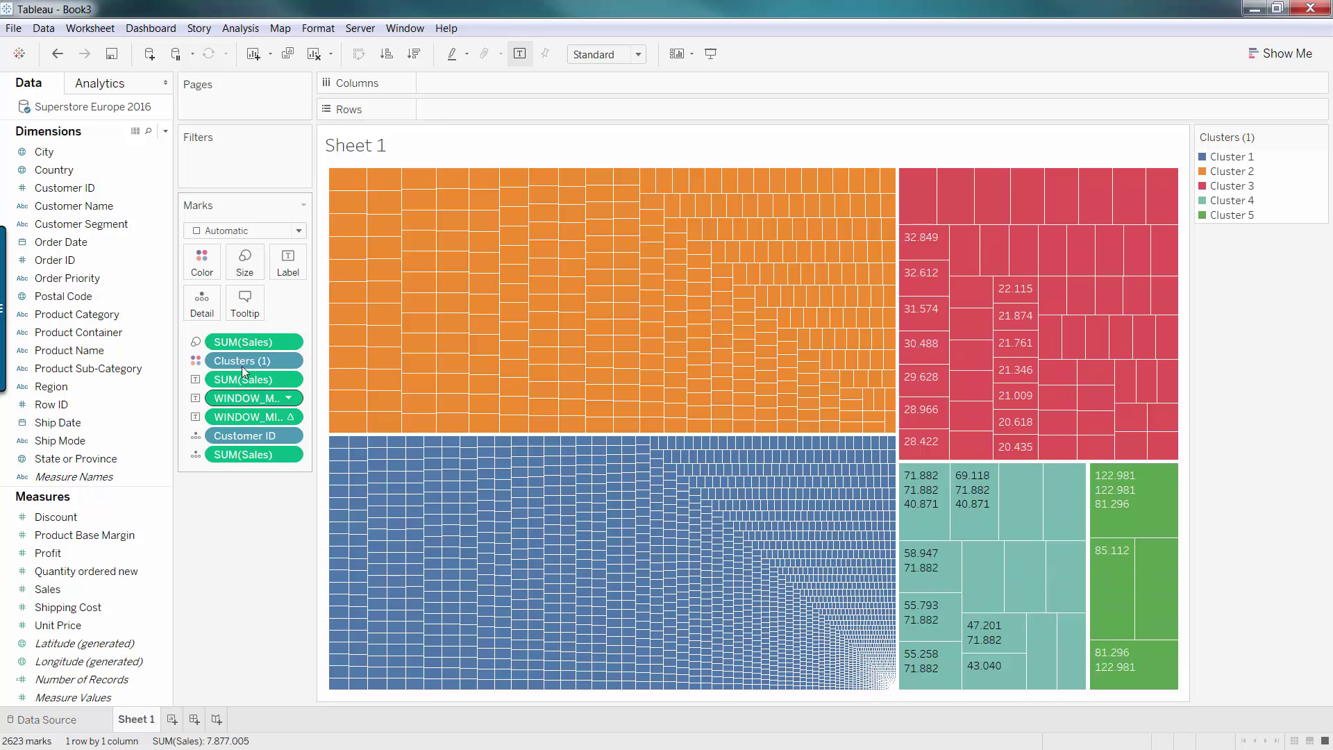
pyautogui.click(244, 302)
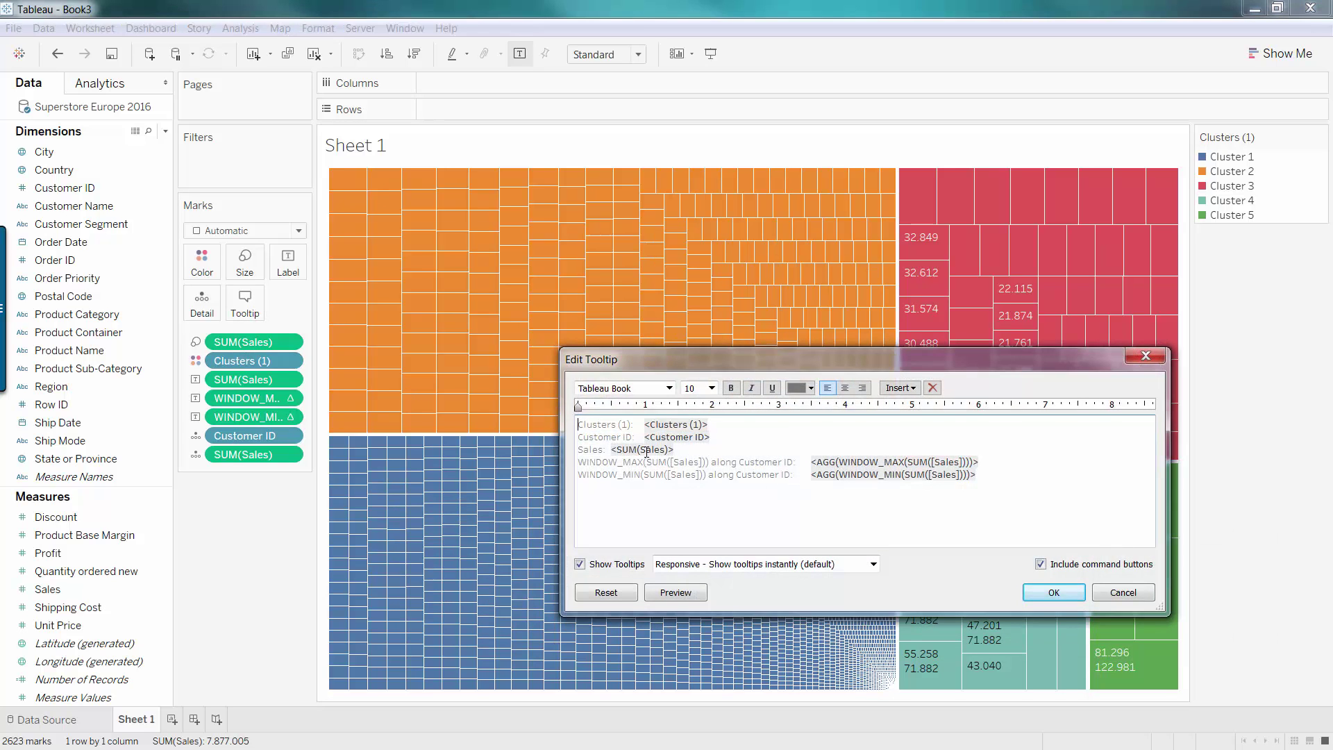
pyautogui.moveTo(636, 424); pyautogui.dragTo(574, 425)
pyautogui.write('For cus')
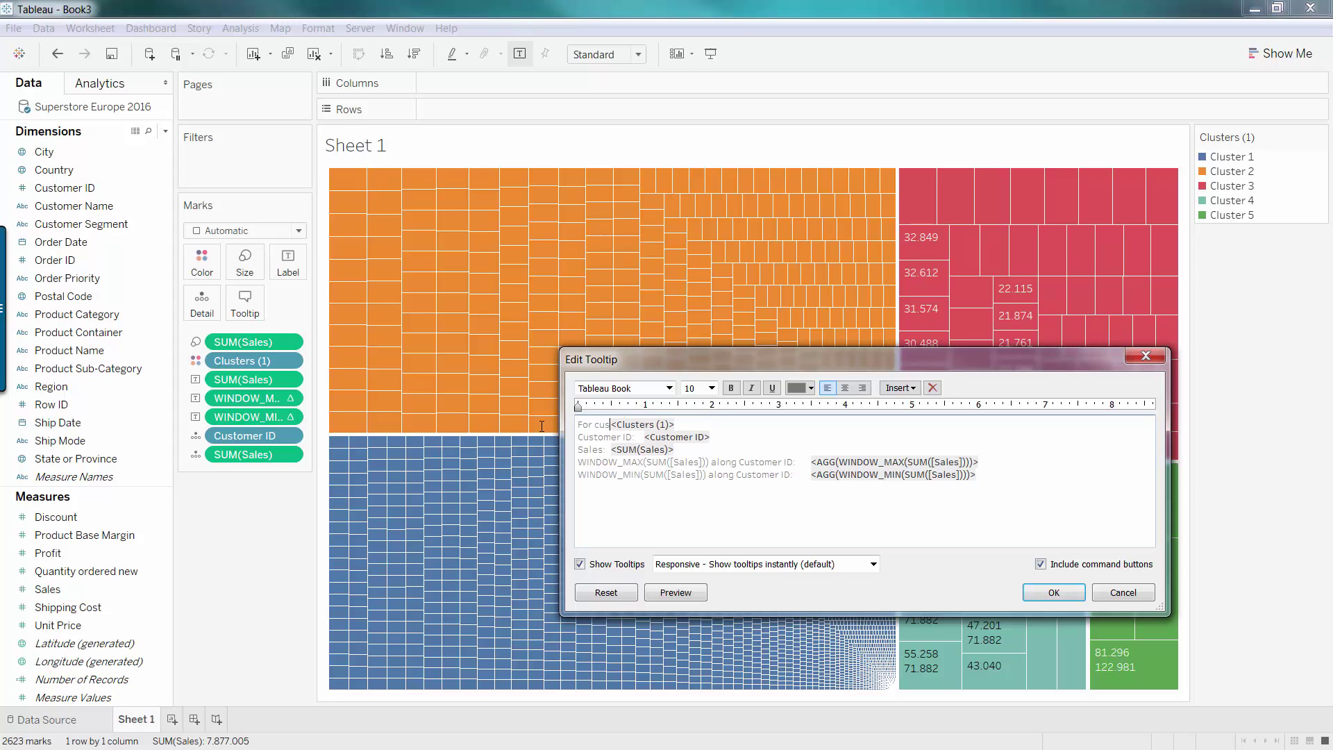
pyautogui.press('Delete')
pyautogui.click(674, 591)
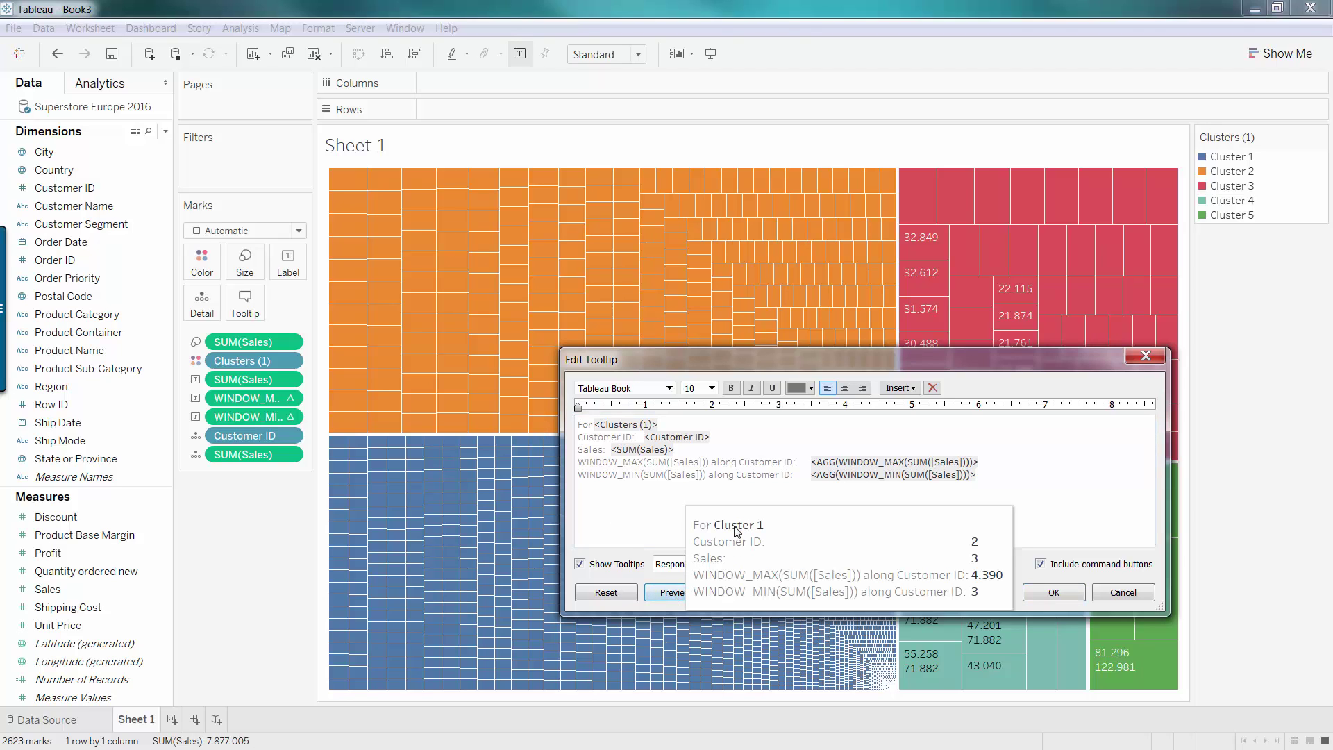
# Continue the first tooltip line with "customer" and the <Customer ID> field, removing the original Customer ID caption and line break.
pyautogui.click(708, 428)
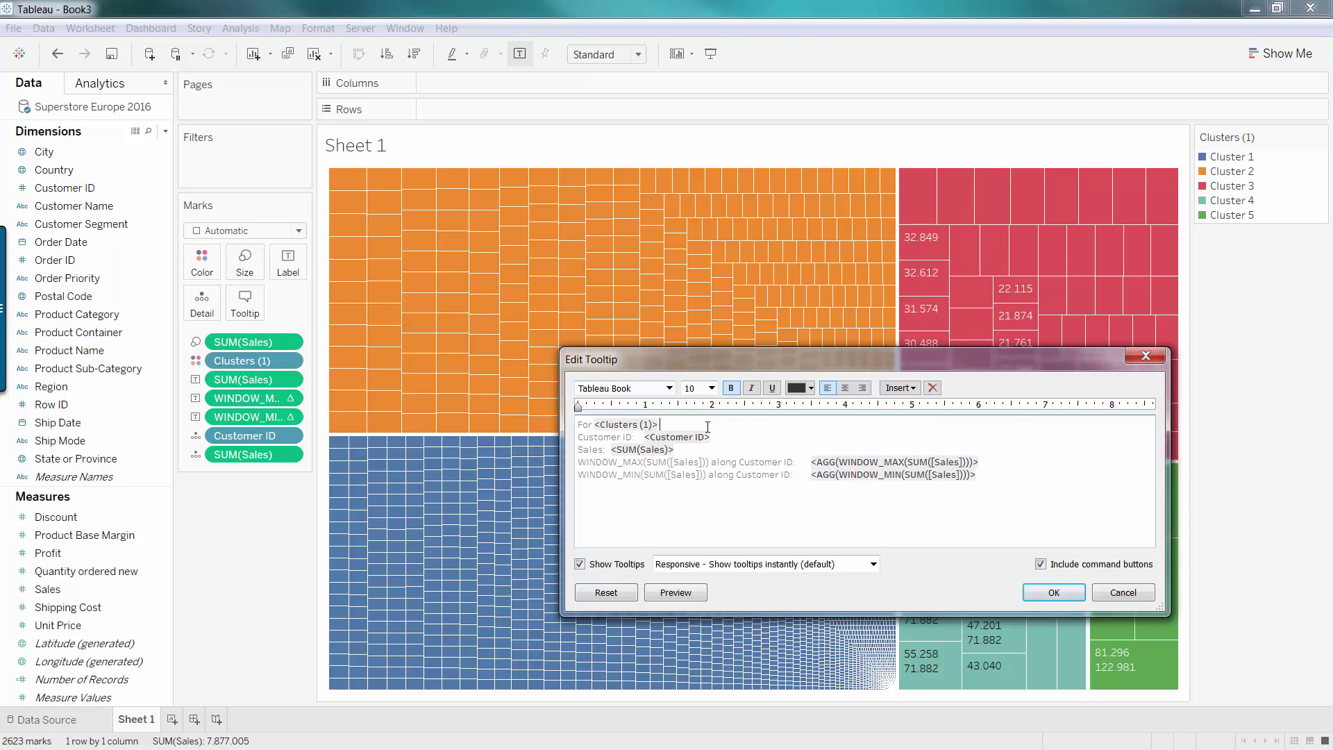
pyautogui.write('customer')
pyautogui.press('Delete')
pyautogui.press('Delete')
pyautogui.press('Delete')
pyautogui.press('Delete')
pyautogui.press('Delete')
pyautogui.press('Delete')
pyautogui.press('Delete')
pyautogui.press('Delete')
pyautogui.press('Delete')
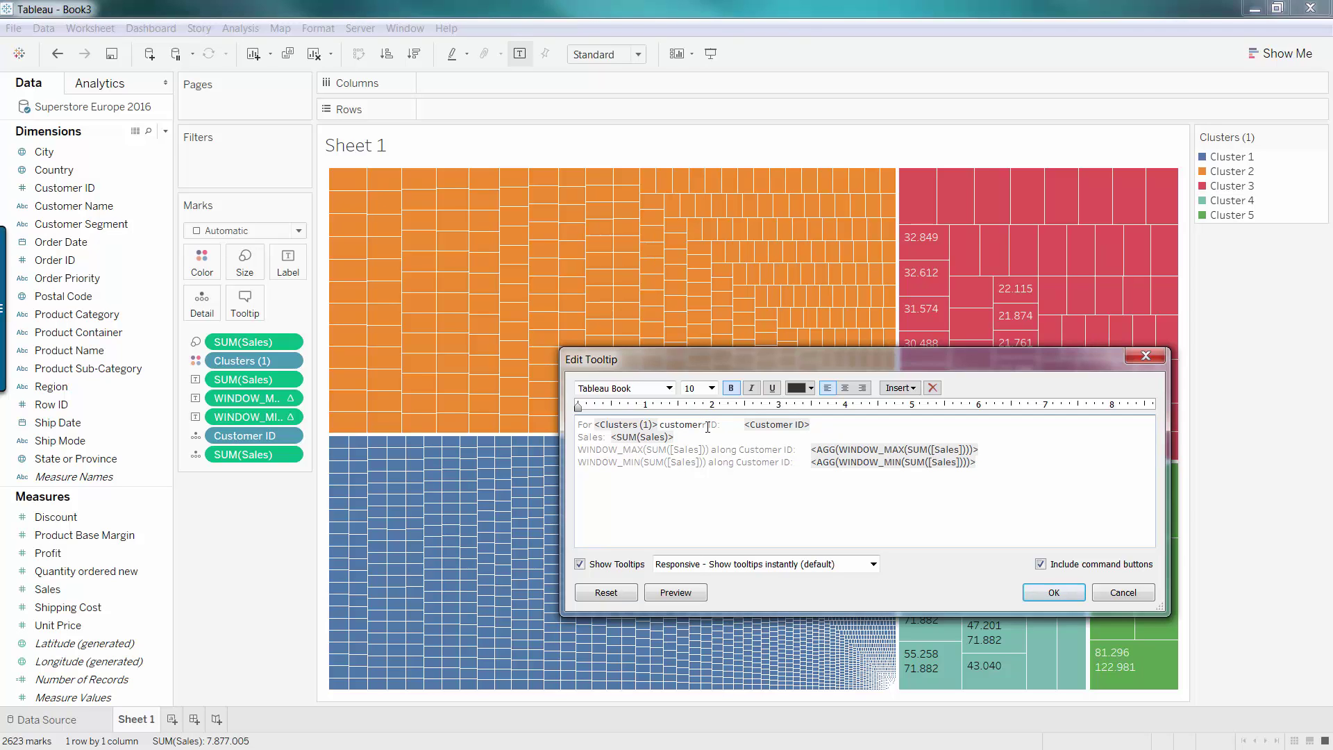
pyautogui.press('Delete')
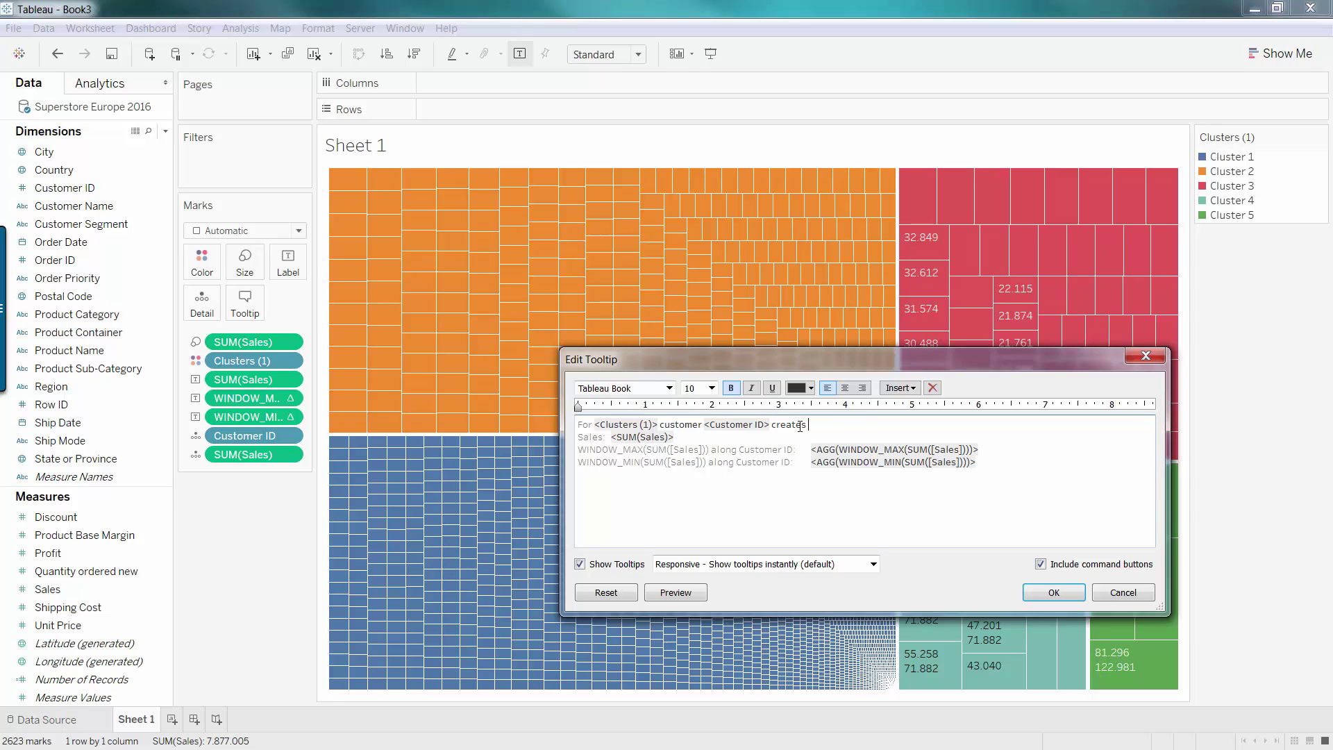
# Complete the first tooltip line as "creates <SUM(Sales)> of Sales", removing the original Sales caption.
pyautogui.press('Delete')
pyautogui.press('Delete')
pyautogui.press('Delete')
pyautogui.press('Delete')
pyautogui.press('Delete')
pyautogui.press('Delete')
pyautogui.press('Delete')
pyautogui.press('Delete')
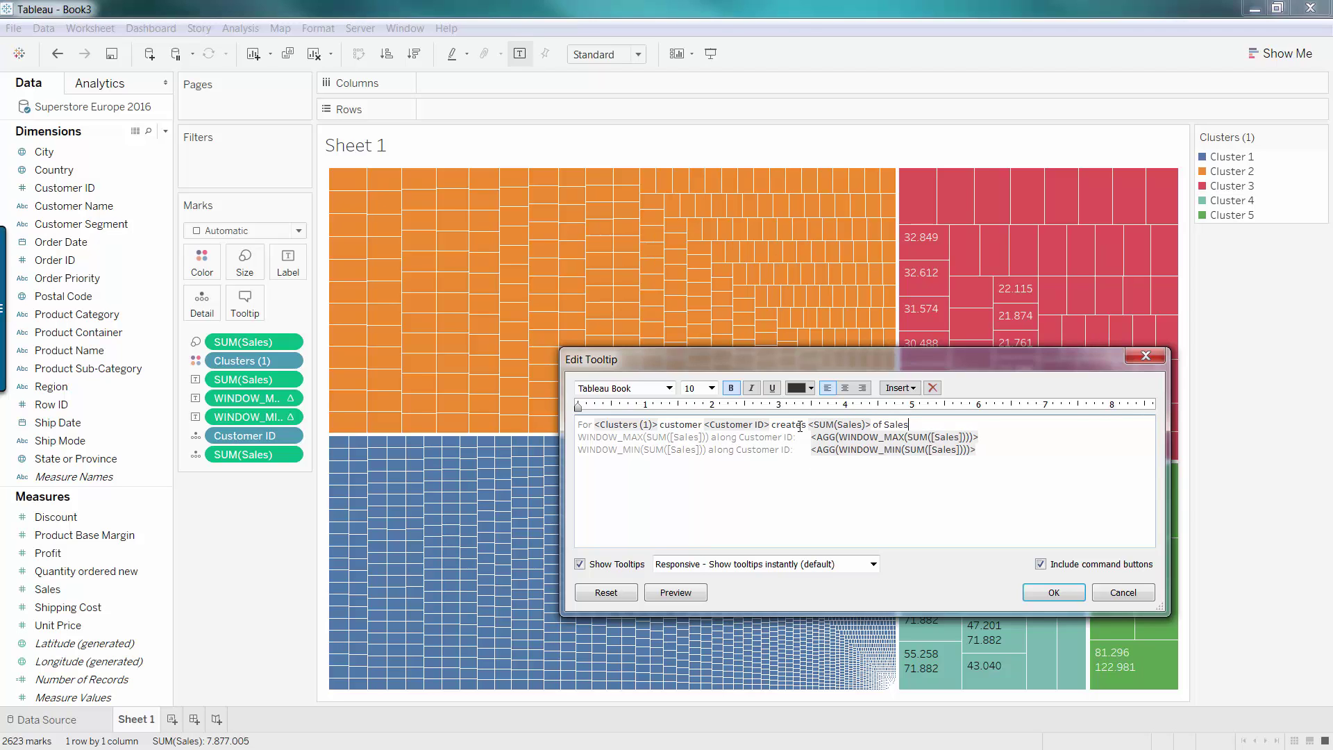
pyautogui.press('Return')
pyautogui.press('Delete')
pyautogui.write('Rang')
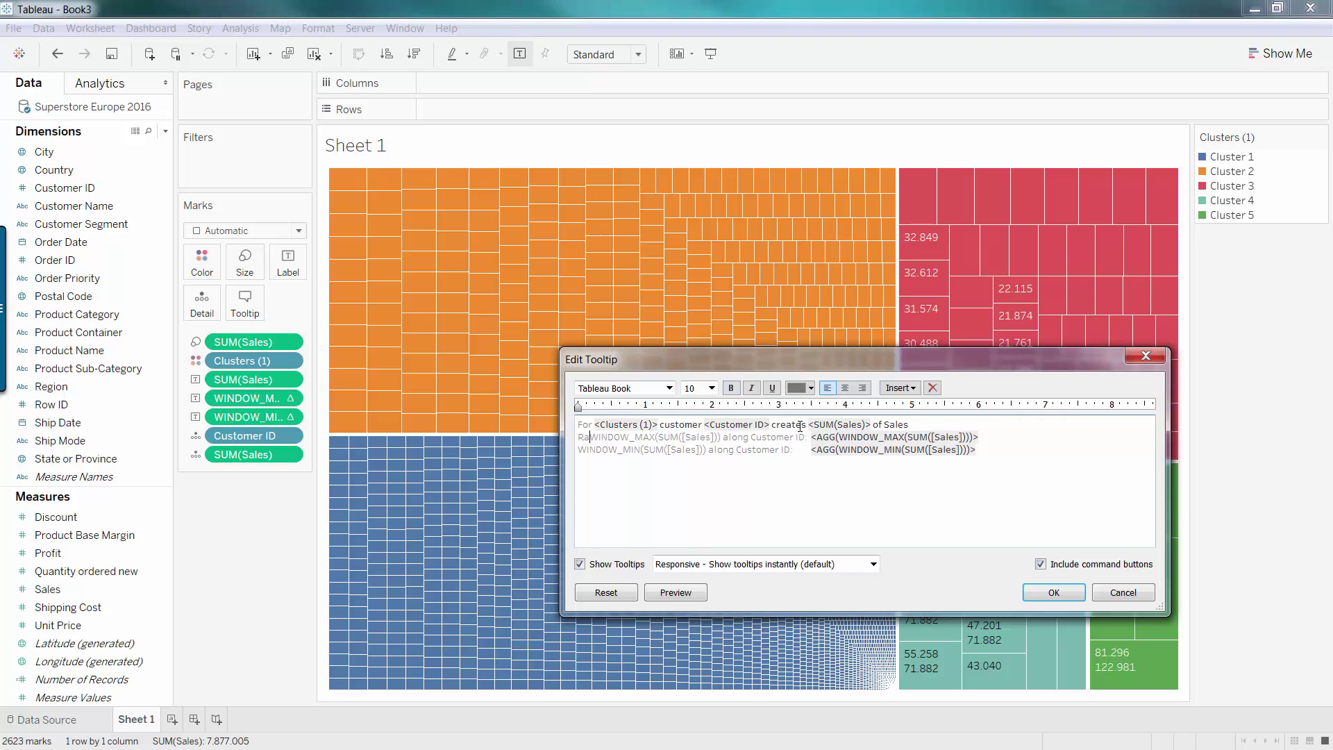
pyautogui.press('BackSpace')
pyautogui.press('BackSpace')
pyautogui.press('BackSpace')
pyautogui.press('BackSpace')
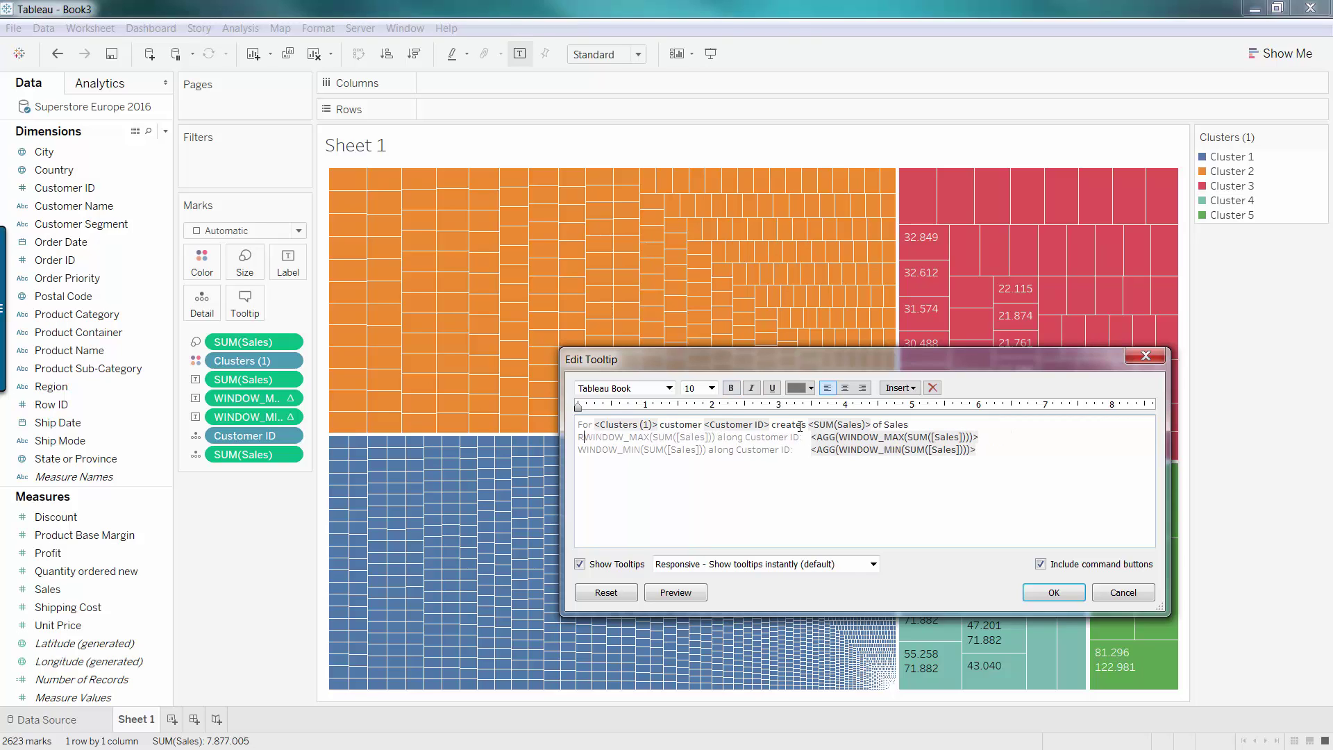
# Replace the WINDOW_MAX caption on the second tooltip line with "The range within this cluster is", keeping its field.
pyautogui.write('The ')
pyautogui.write('range within this ')
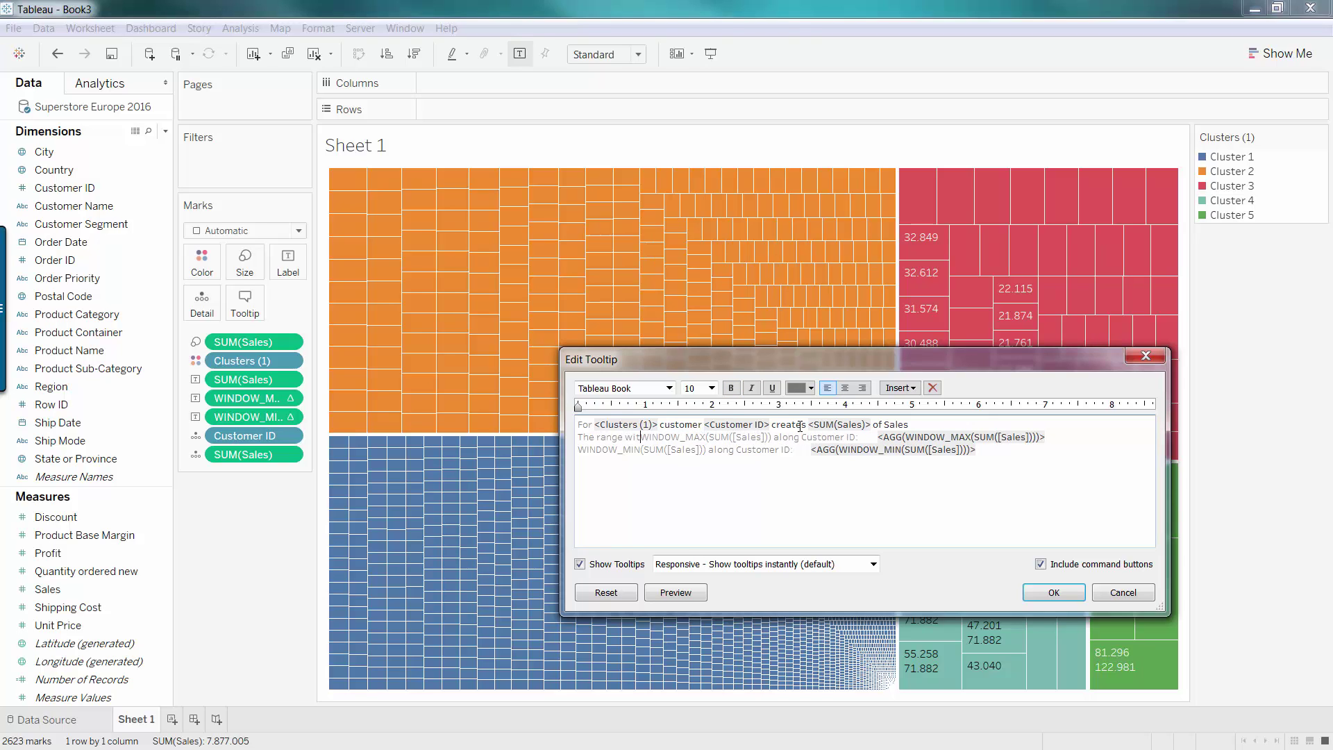
pyautogui.write('cluster is')
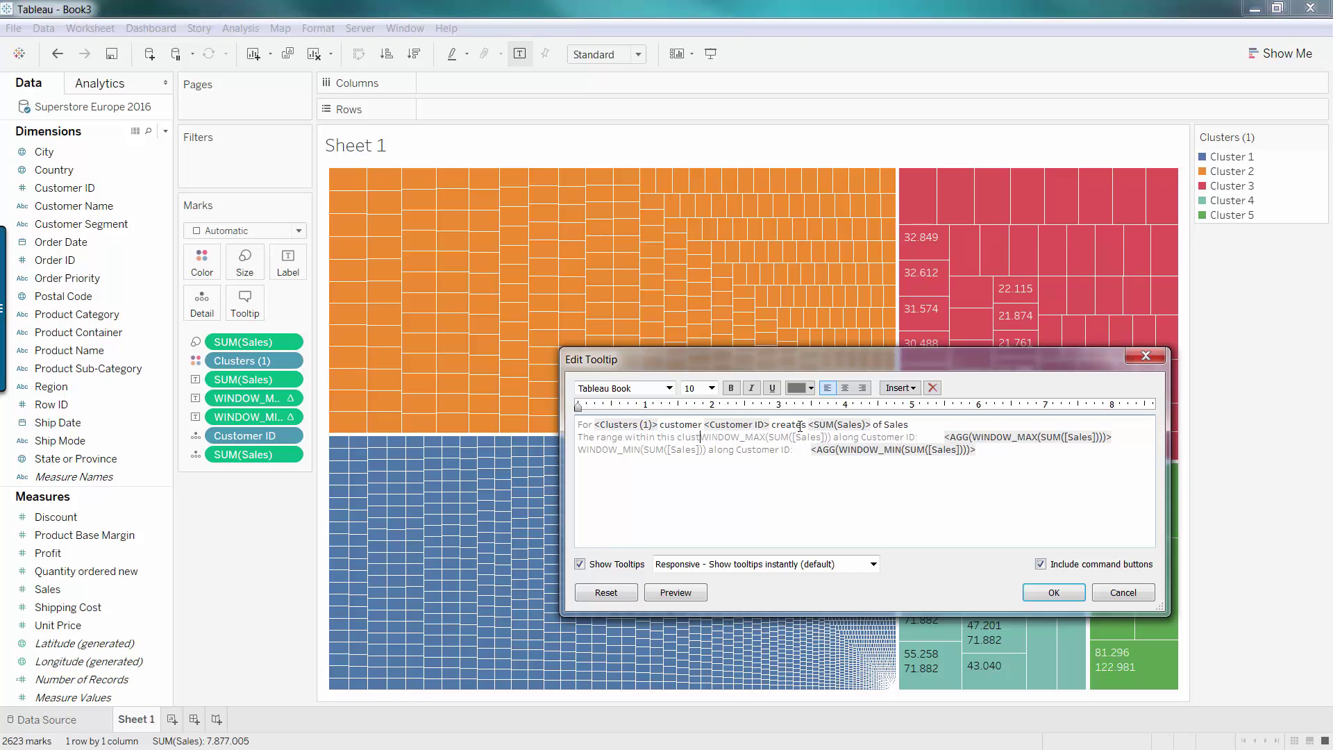
pyautogui.press('Delete')
pyautogui.press('Delete')
pyautogui.press('Delete')
pyautogui.press('Delete')
pyautogui.press('Delete')
pyautogui.press('Delete')
pyautogui.press('Delete')
pyautogui.press('Delete')
pyautogui.press('Delete')
pyautogui.press('Delete')
pyautogui.press('Delete')
pyautogui.press('Delete')
pyautogui.press('Delete')
pyautogui.press('Delete')
pyautogui.press('Delete')
pyautogui.press('Delete')
pyautogui.press('Delete')
pyautogui.press('Delete')
pyautogui.press('Delete')
pyautogui.press('Delete')
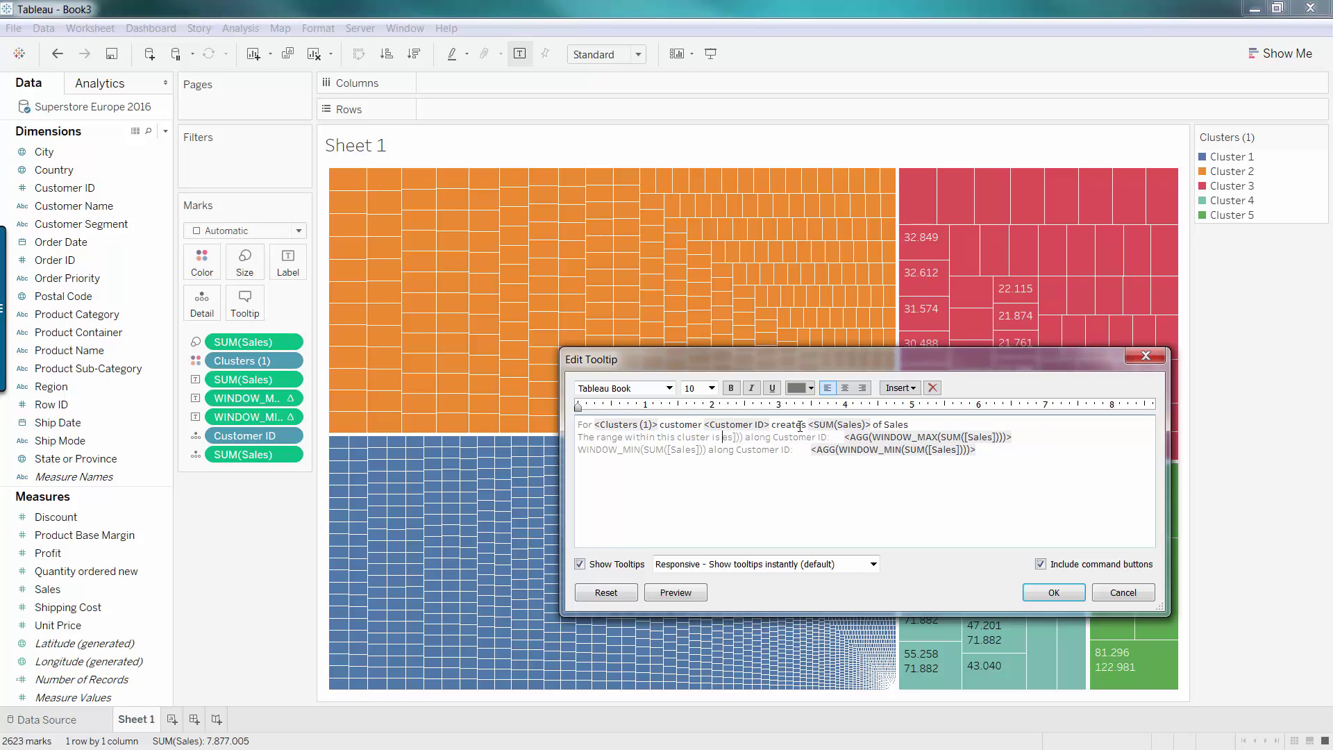
pyautogui.press('Delete')
pyautogui.press('Delete')
pyautogui.press('Delete')
pyautogui.press('Delete')
pyautogui.press('Delete')
pyautogui.press('Delete')
pyautogui.press('Delete')
pyautogui.press('Delete')
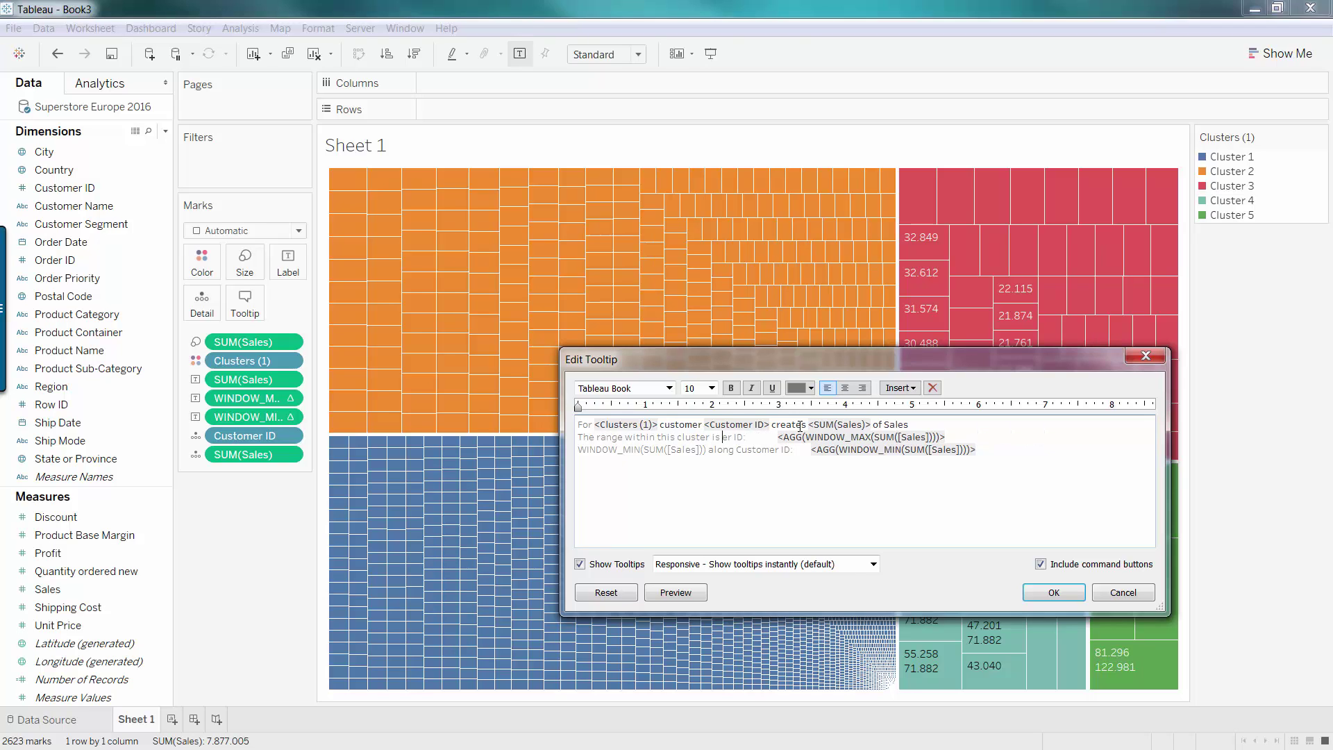
pyautogui.press('Delete')
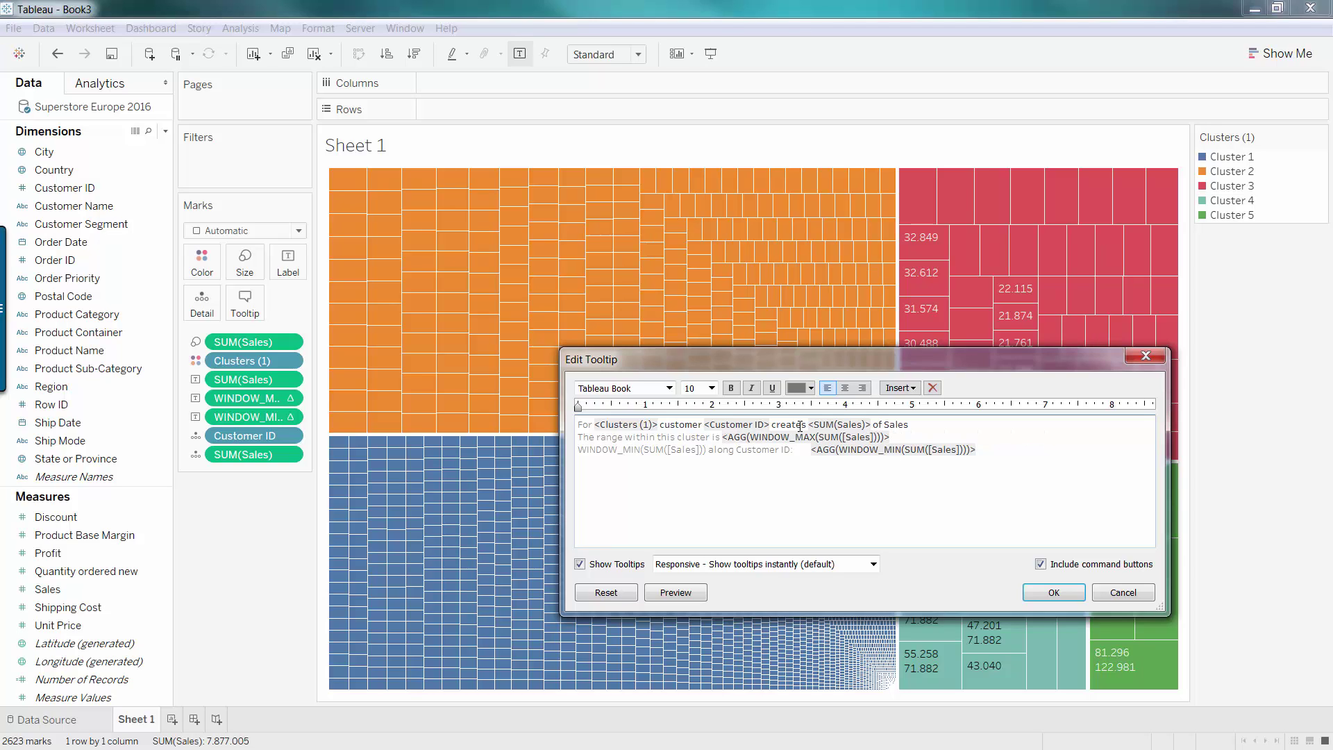
# Move the WINDOW_MIN field before the WINDOW_MAX field, separated by " - ", and delete the leftover WINDOW_MIN caption.
pyautogui.moveTo(812, 450); pyautogui.dragTo(1006, 455)
pyautogui.hotkey('ctrl', 'c')
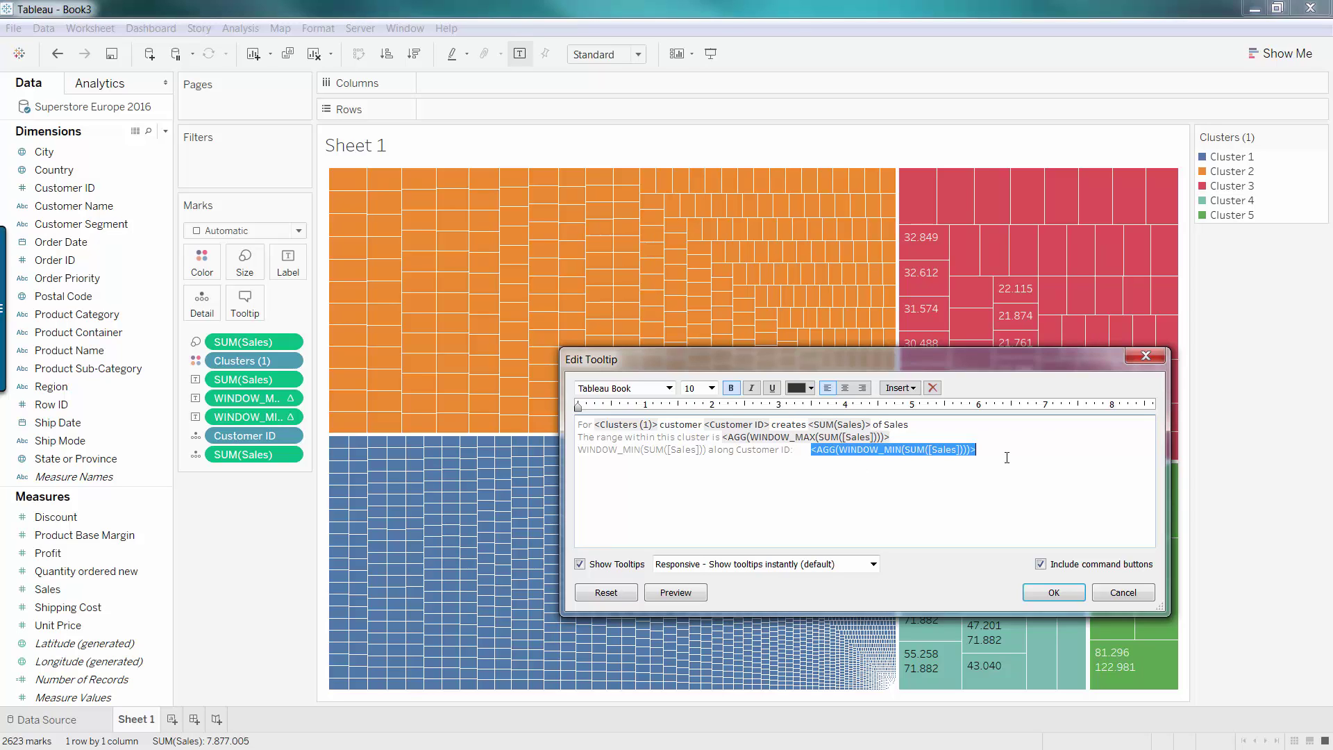
pyautogui.press('Delete')
pyautogui.hotkey('ctrl', 'v')
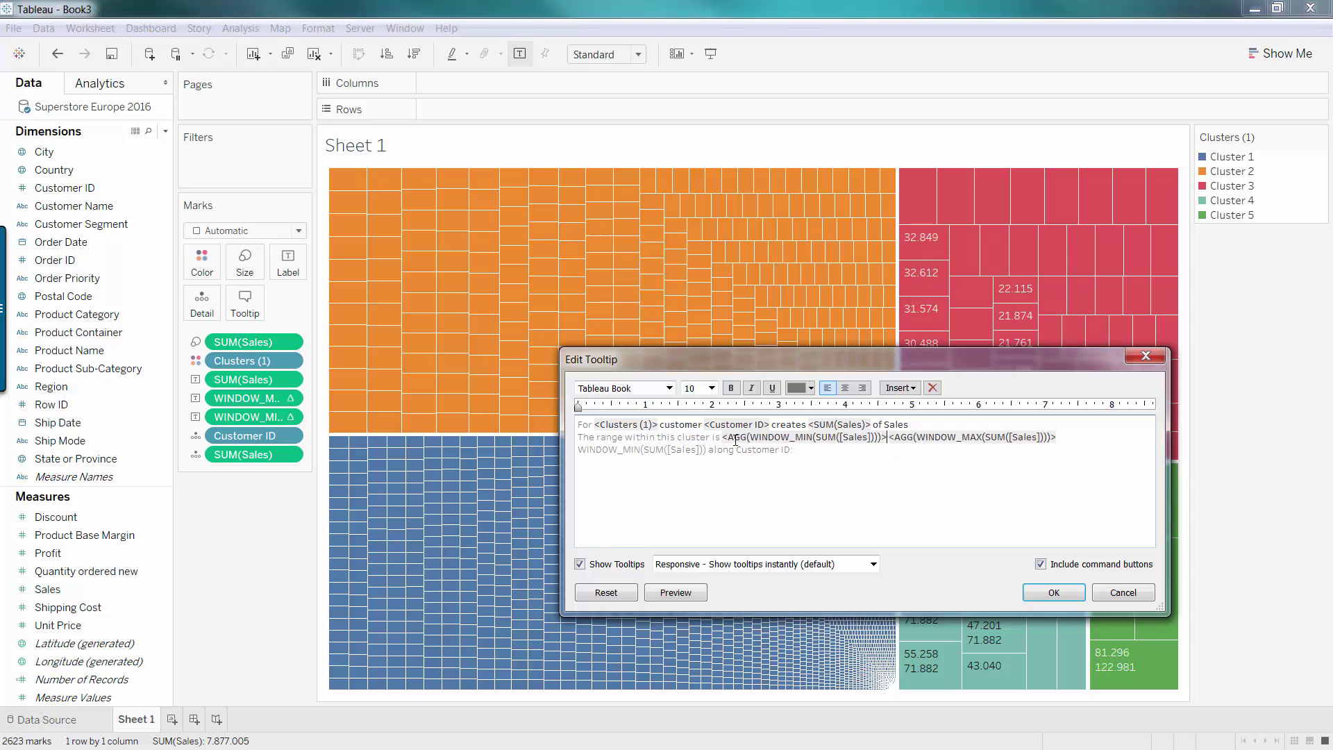
pyautogui.write('-')
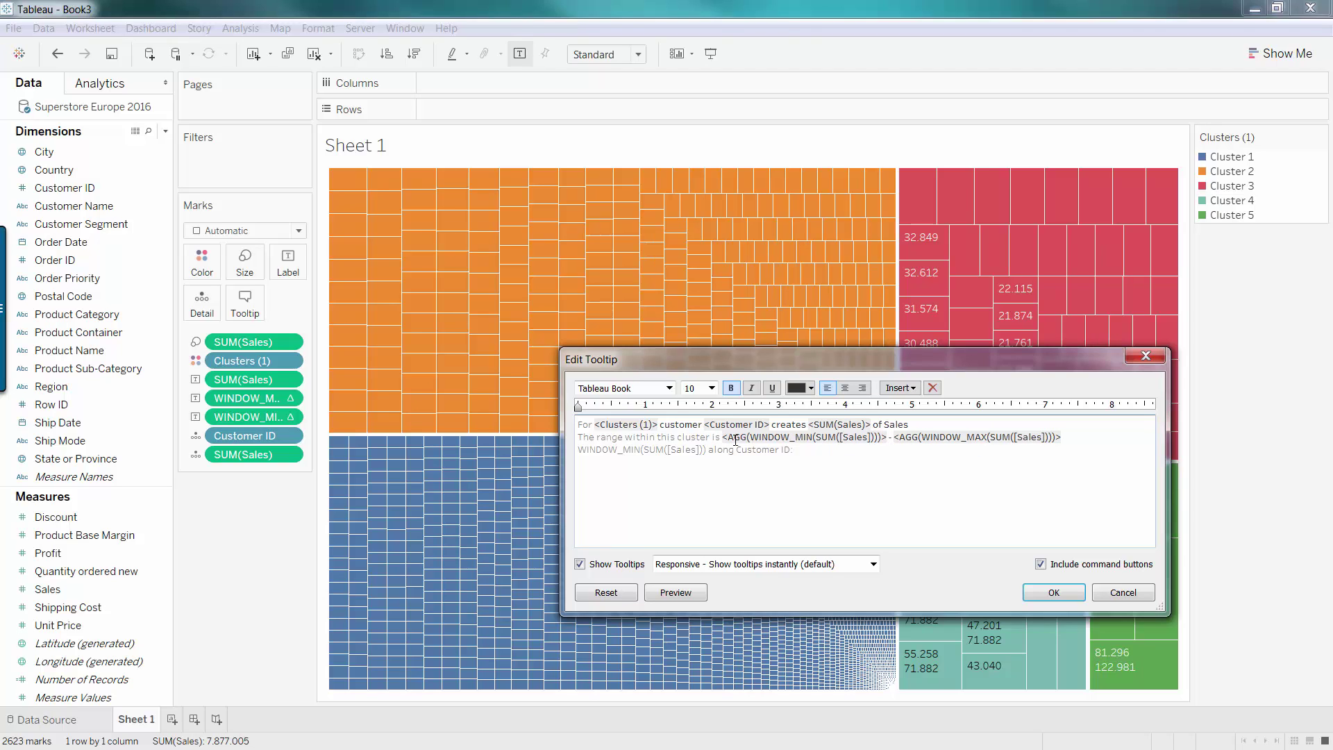
pyautogui.moveTo(1024, 477); pyautogui.dragTo(578, 449)
pyautogui.press('Delete')
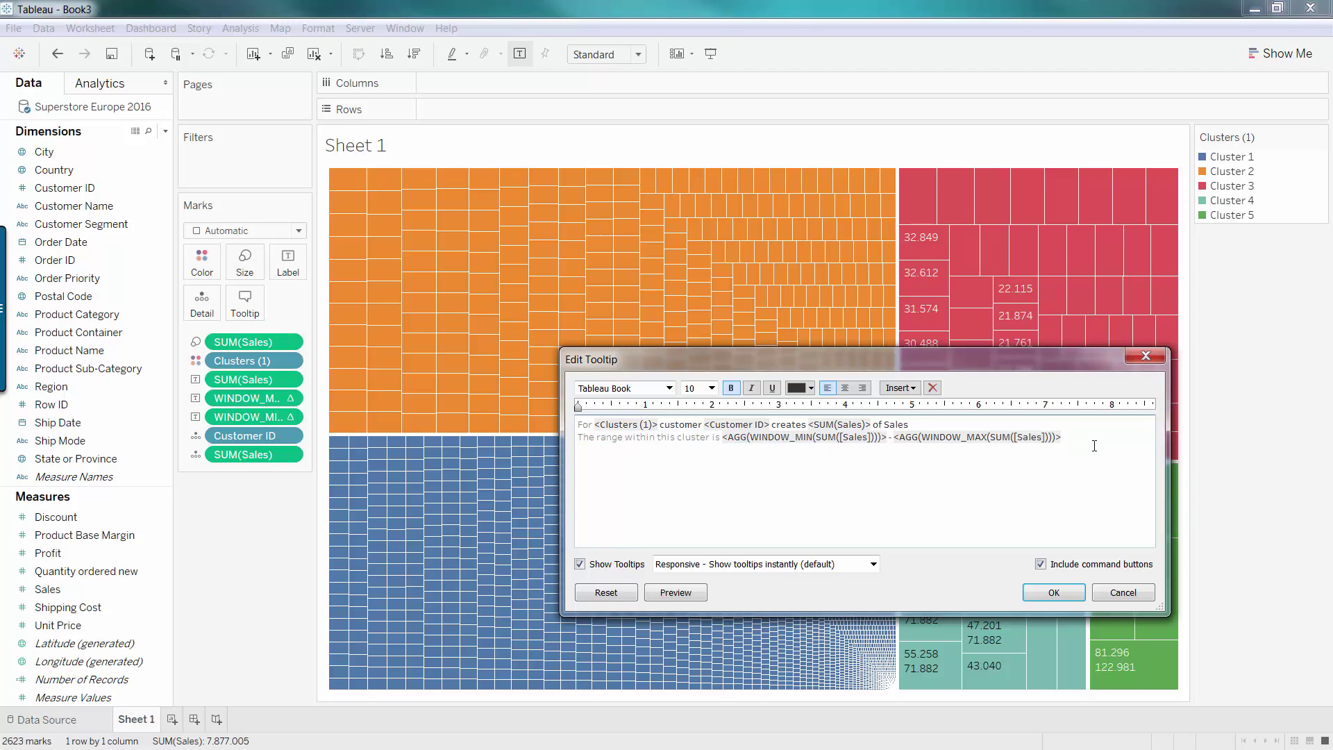
# Format the entire tooltip text at size 14 in gray without bold.
pyautogui.hotkey('ctrl', 'a')
pyautogui.click(711, 387)
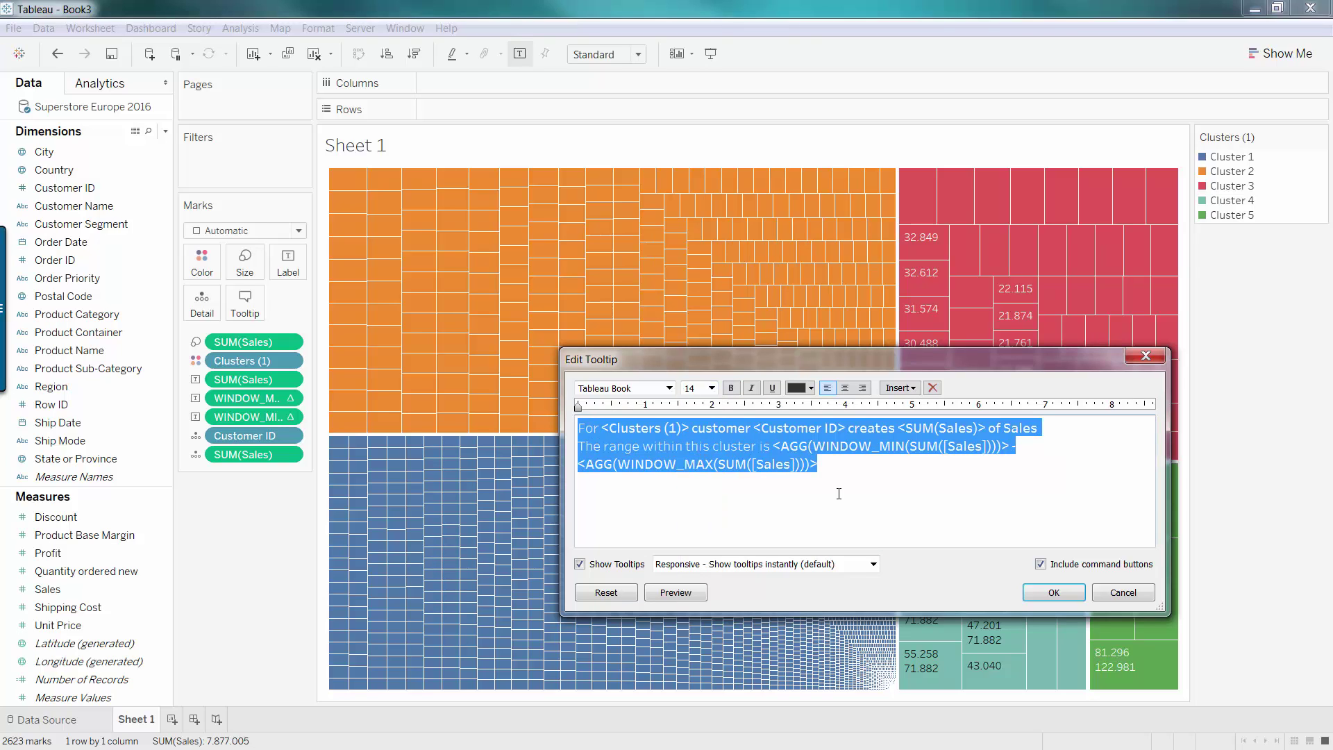
pyautogui.click(810, 393)
pyautogui.click(798, 466)
pyautogui.click(730, 387)
pyautogui.click(731, 387)
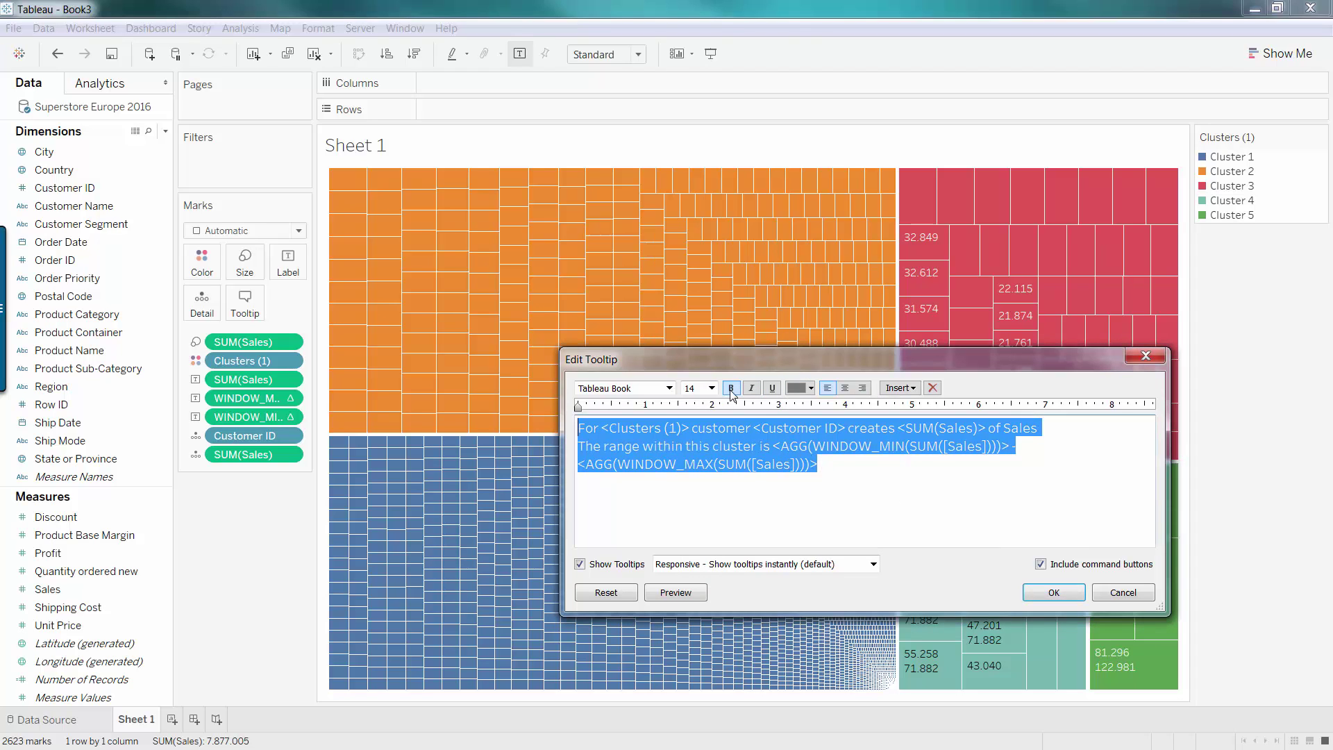
pyautogui.click(830, 473)
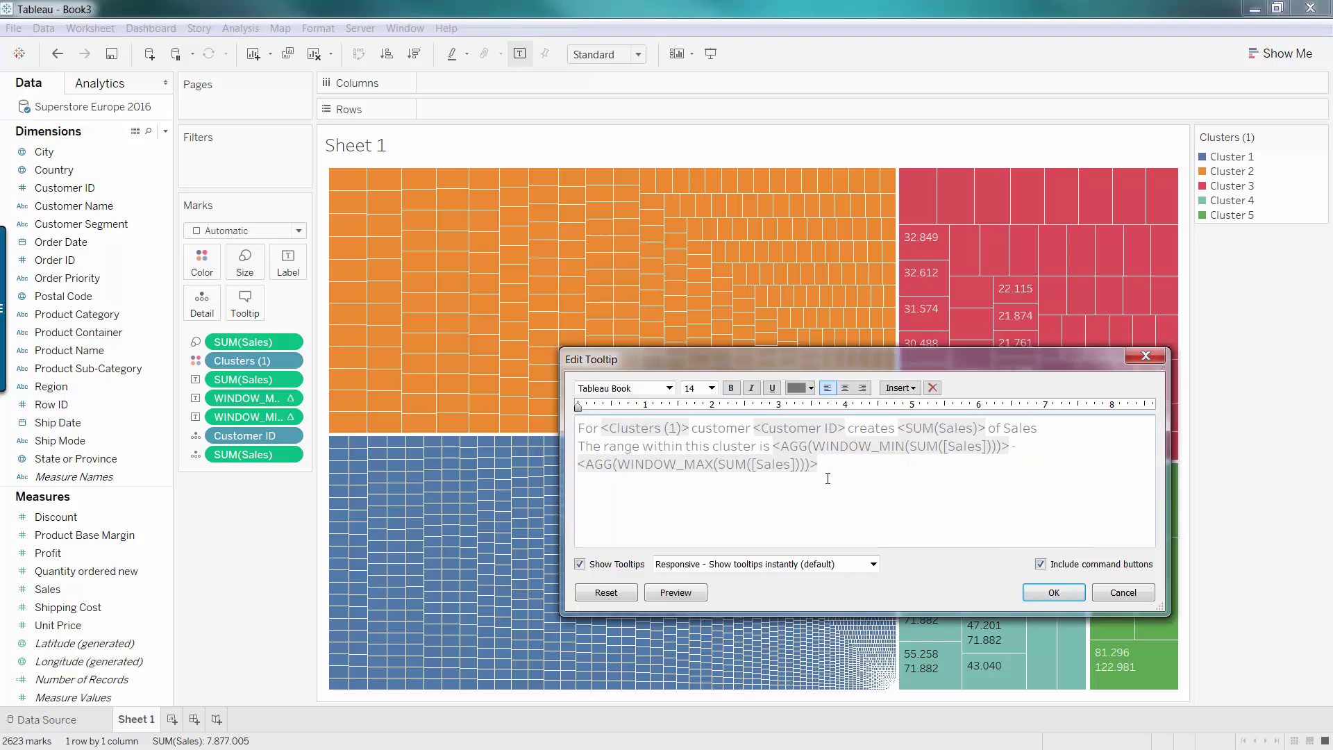
# Make the <Clusters (1)>, <Customer ID> and <SUM(Sales)> fields in the first tooltip line bold and black.
pyautogui.doubleClick(652, 434)
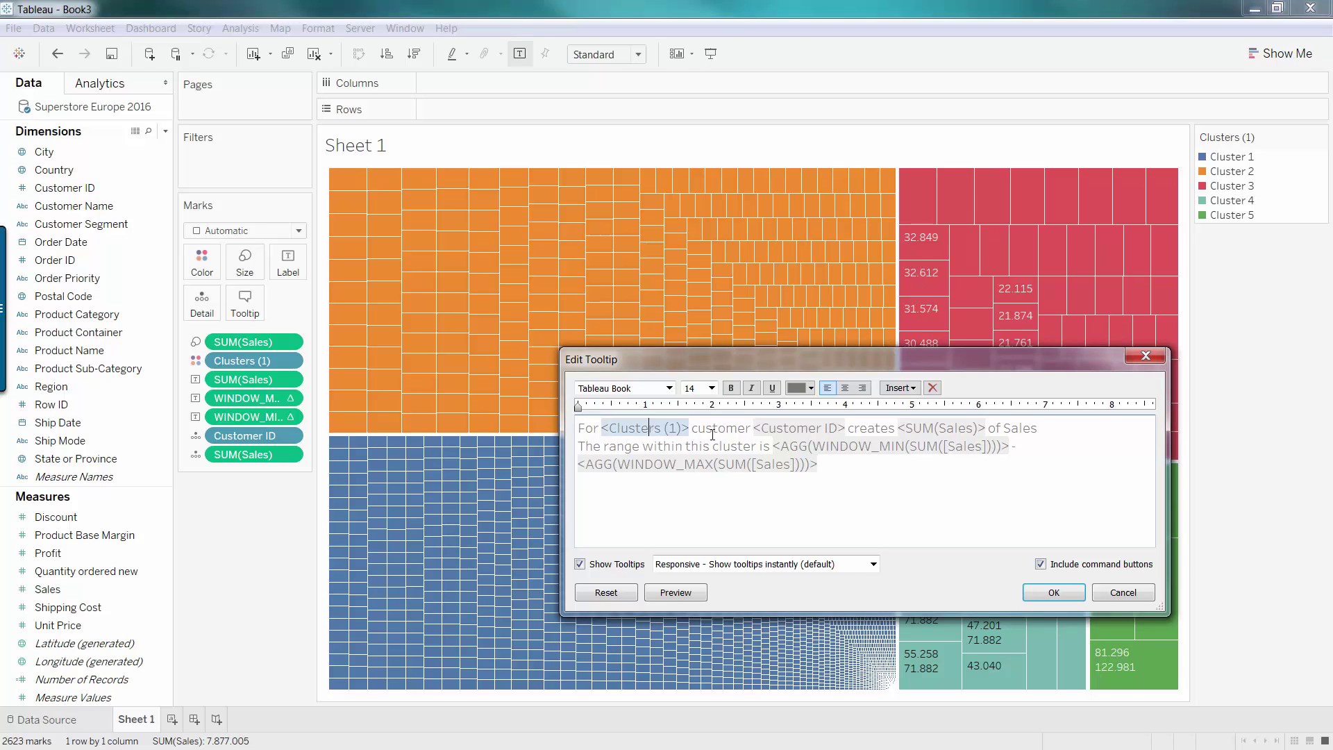
pyautogui.click(730, 389)
pyautogui.click(810, 388)
pyautogui.click(794, 468)
pyautogui.doubleClick(799, 428)
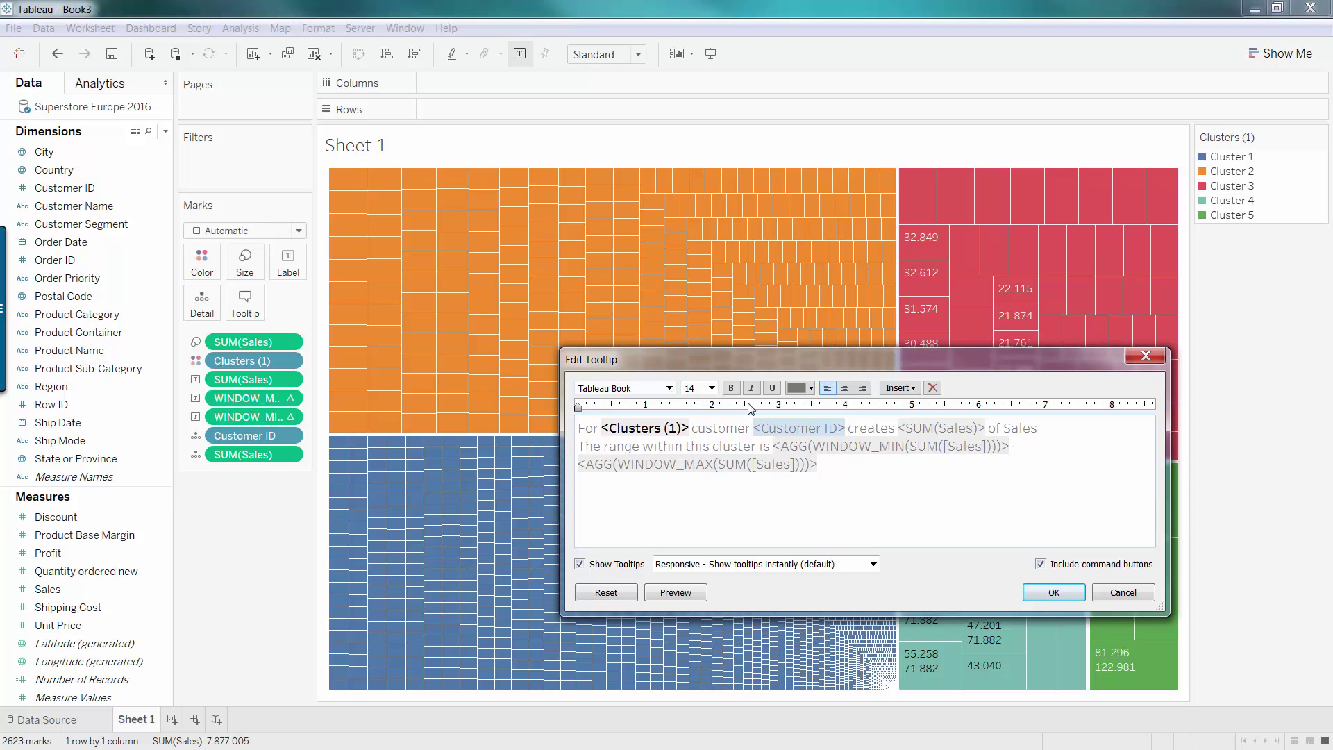
pyautogui.click(731, 387)
pyautogui.click(810, 387)
pyautogui.click(793, 468)
pyautogui.doubleClick(914, 426)
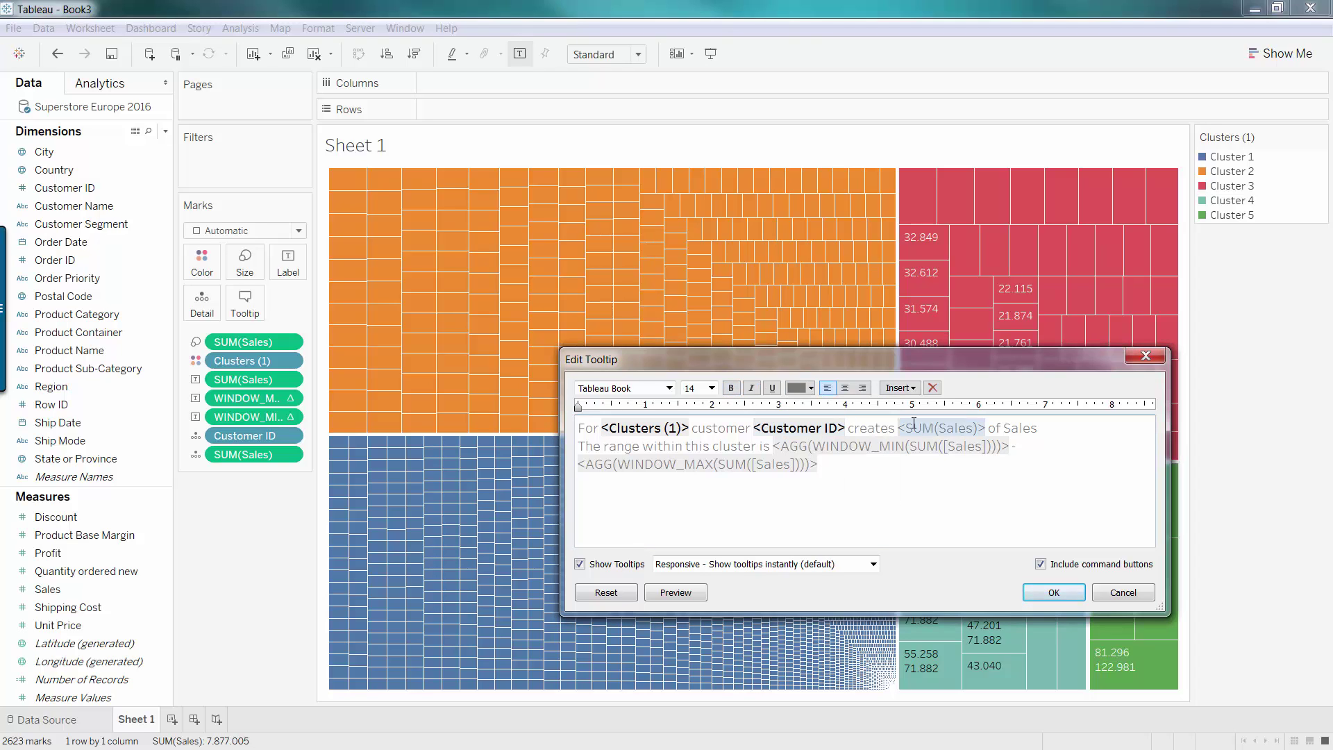
pyautogui.click(810, 387)
pyautogui.click(794, 469)
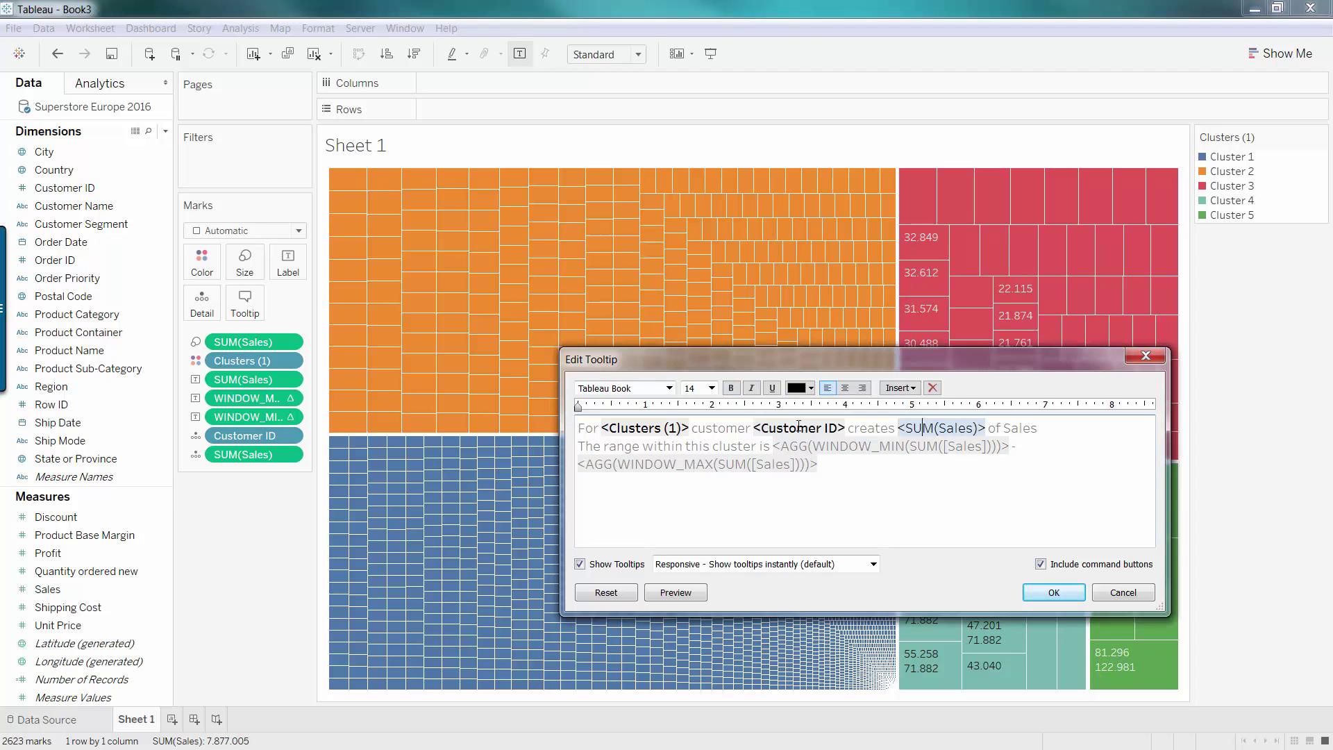
pyautogui.click(731, 387)
# Make the WINDOW_MIN and WINDOW_MAX fields bold and black, apply the tooltip and check it on a Cluster 4 mark.
pyautogui.doubleClick(831, 446)
pyautogui.click(730, 388)
pyautogui.click(810, 387)
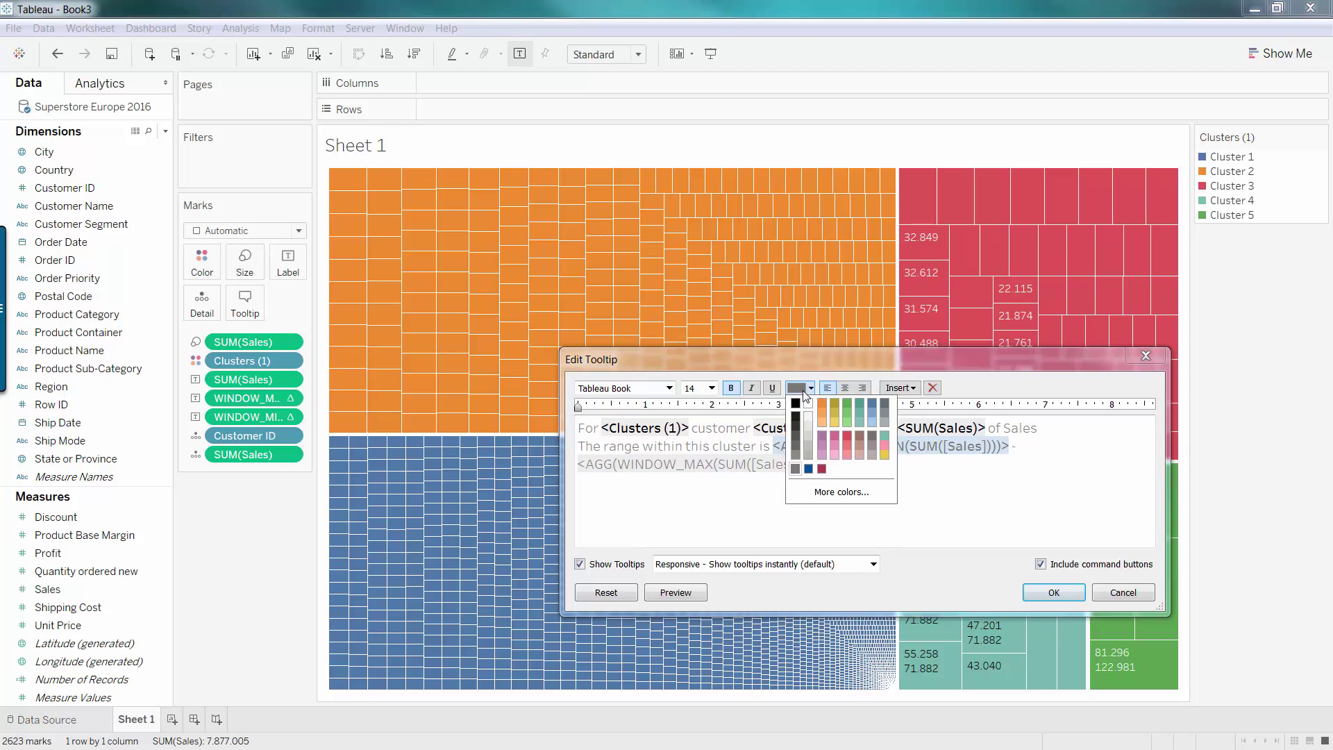
pyautogui.click(796, 404)
pyautogui.doubleClick(773, 466)
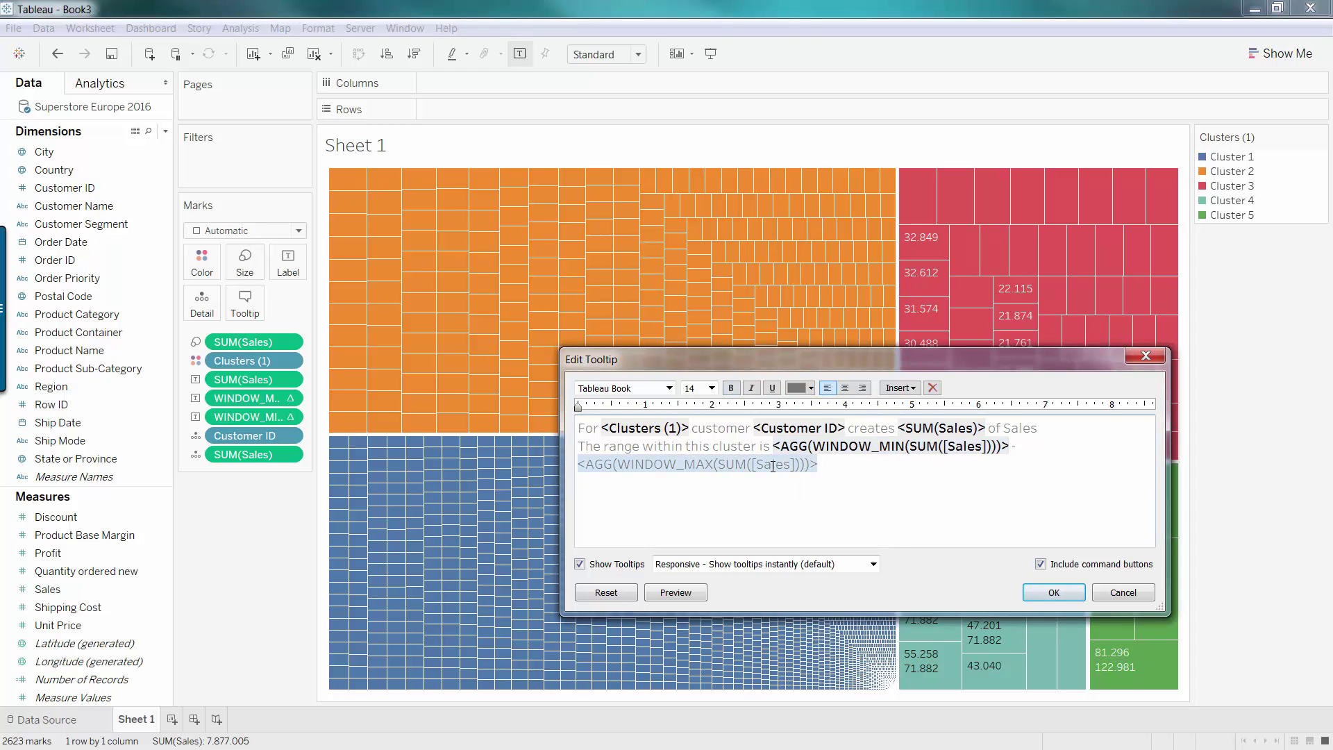
pyautogui.click(810, 387)
pyautogui.click(796, 403)
pyautogui.click(731, 387)
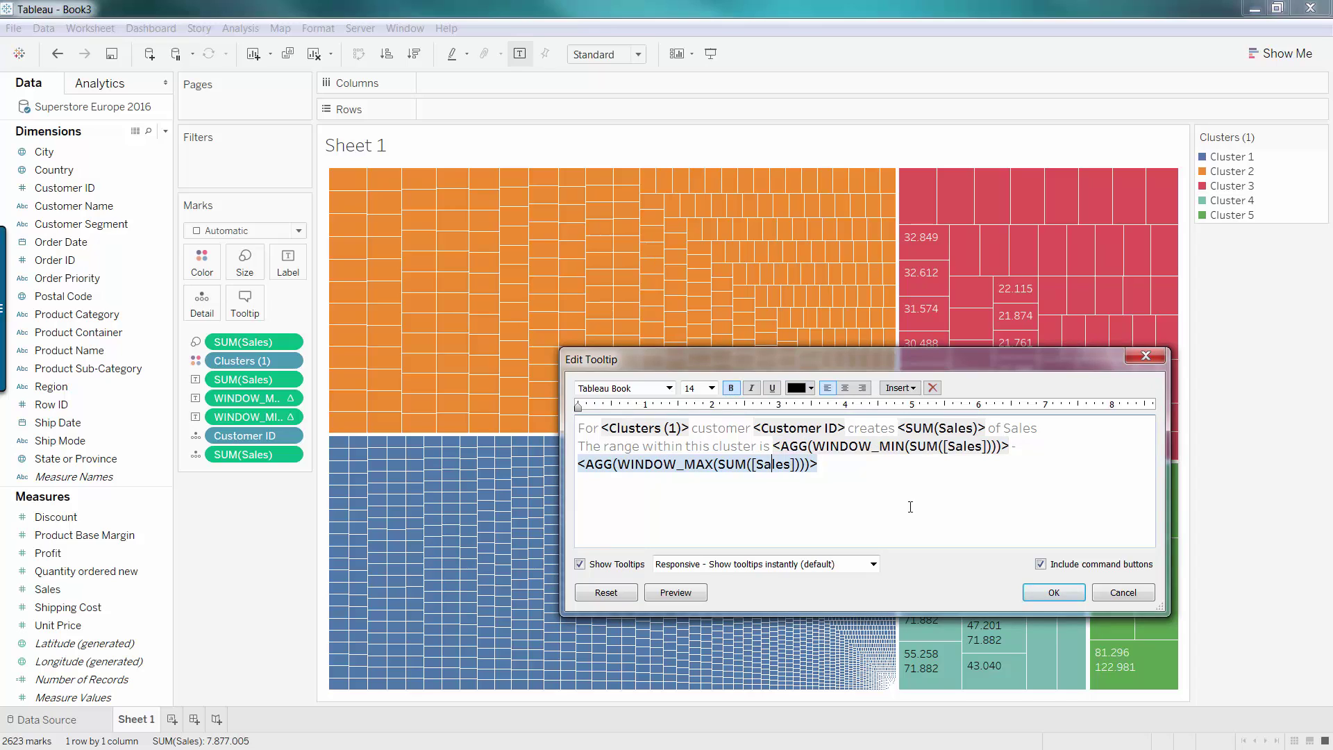
pyautogui.click(1053, 593)
pyautogui.moveTo(929, 507)
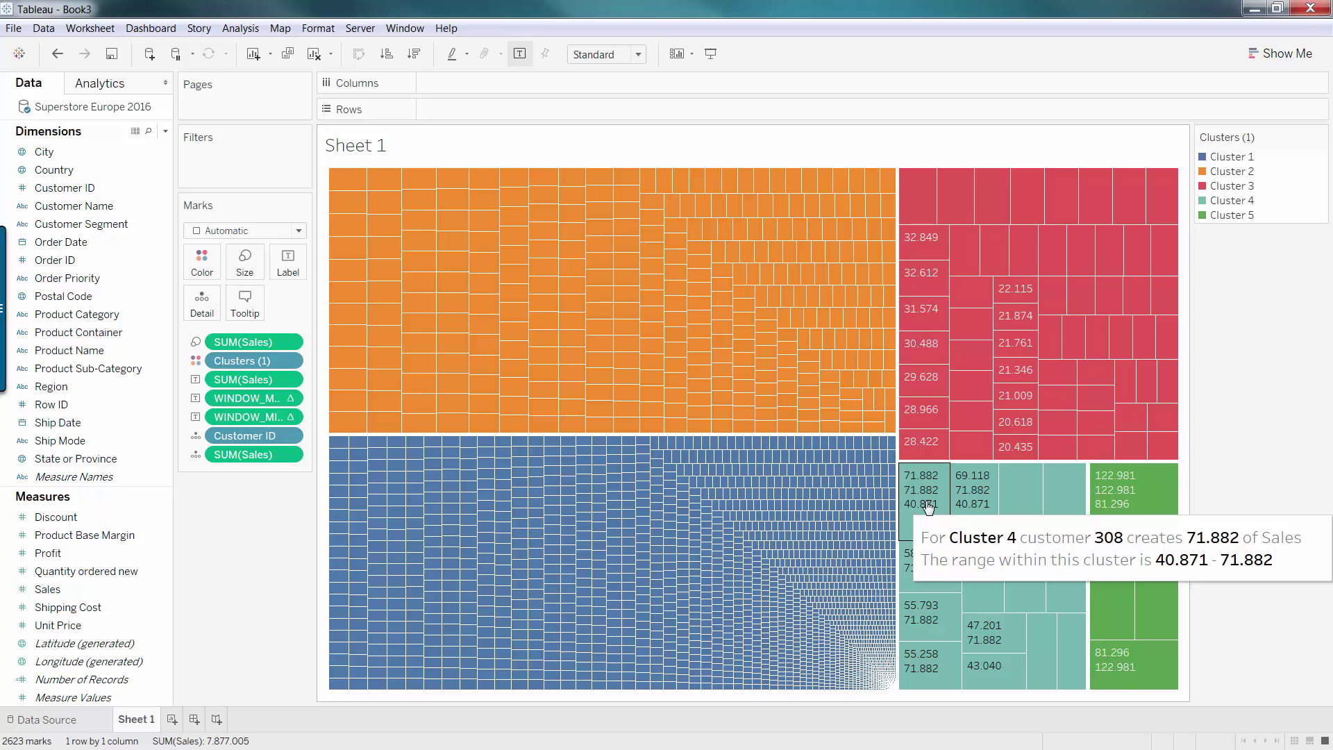
# Change the WINDOW_MIN and WINDOW_MAX calculations on the marks card from Label to Detail.
pyautogui.moveTo(52, 404); pyautogui.dragTo(194, 443)
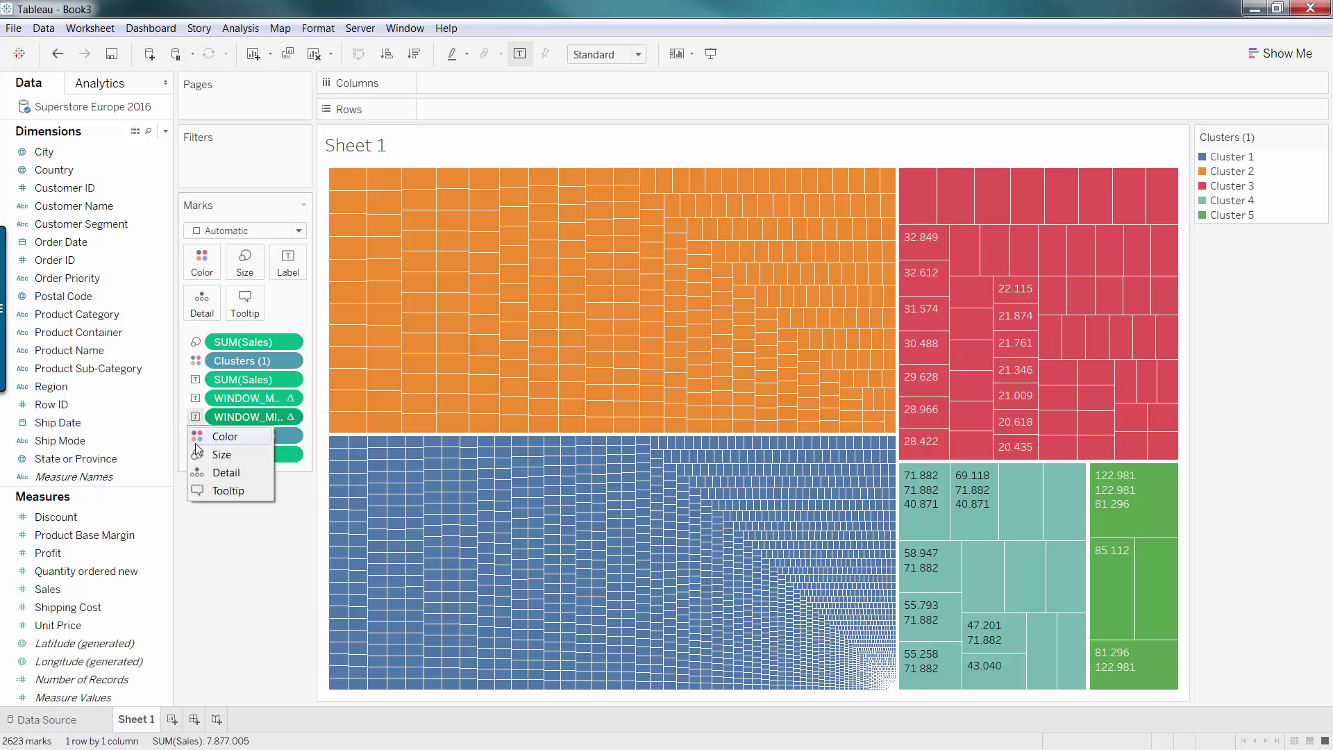
pyautogui.click(227, 472)
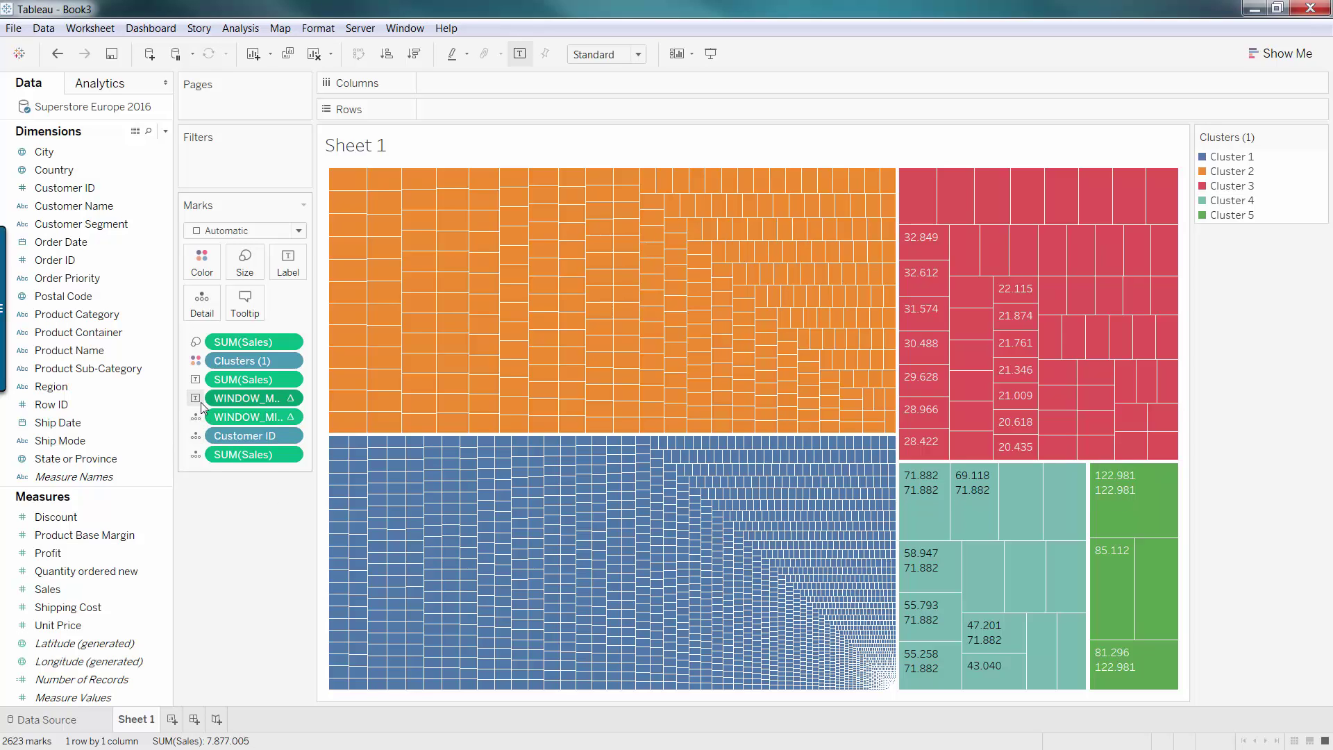
pyautogui.click(200, 402)
pyautogui.click(211, 453)
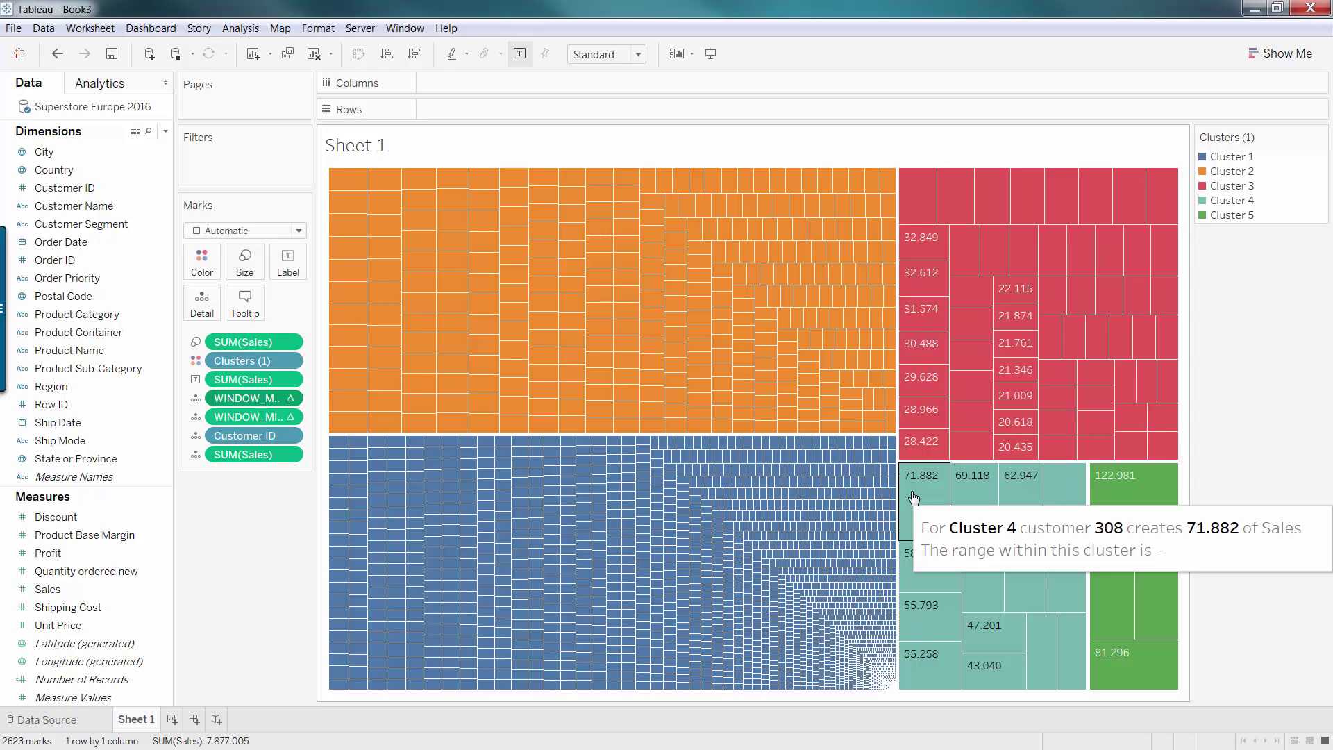
# Insert the WINDOW_MIN and WINDOW_MAX sales fields, separated by a hyphen, after "The range within this cluster is" in the tooltip.
pyautogui.click(244, 303)
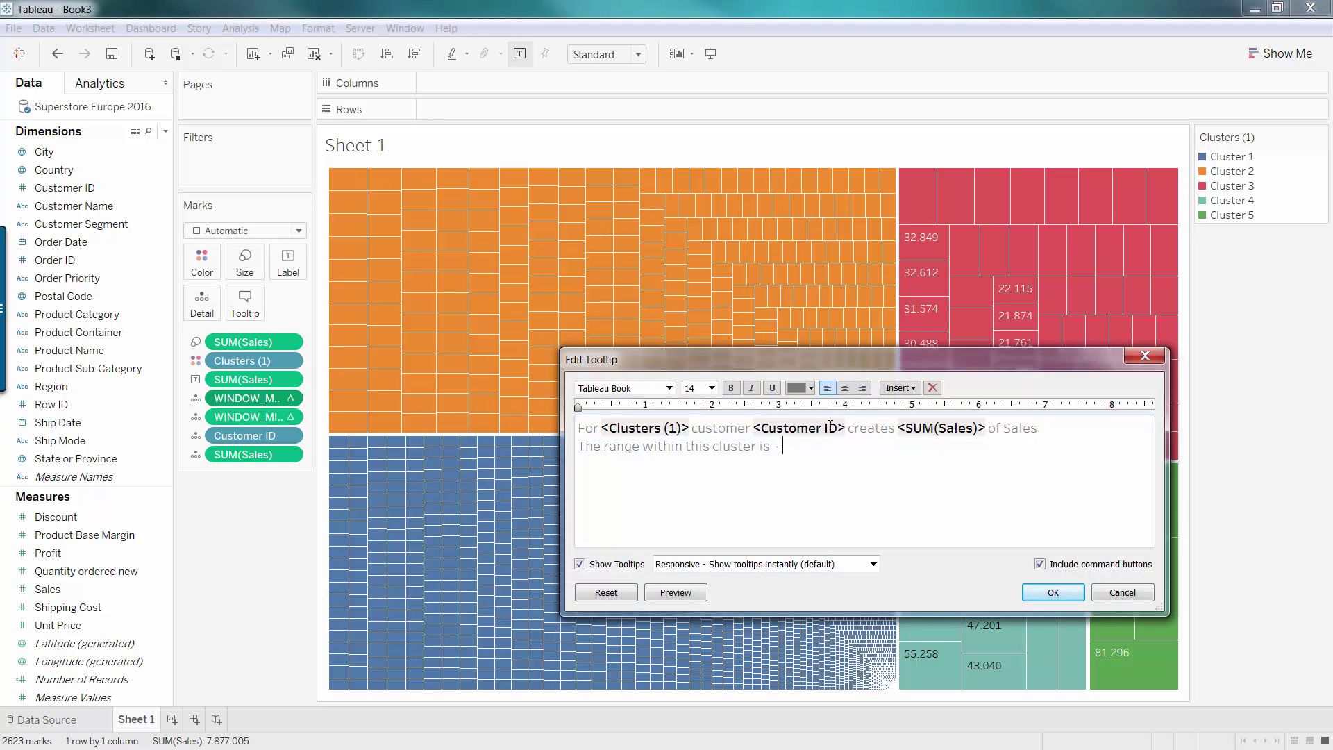
pyautogui.click(902, 389)
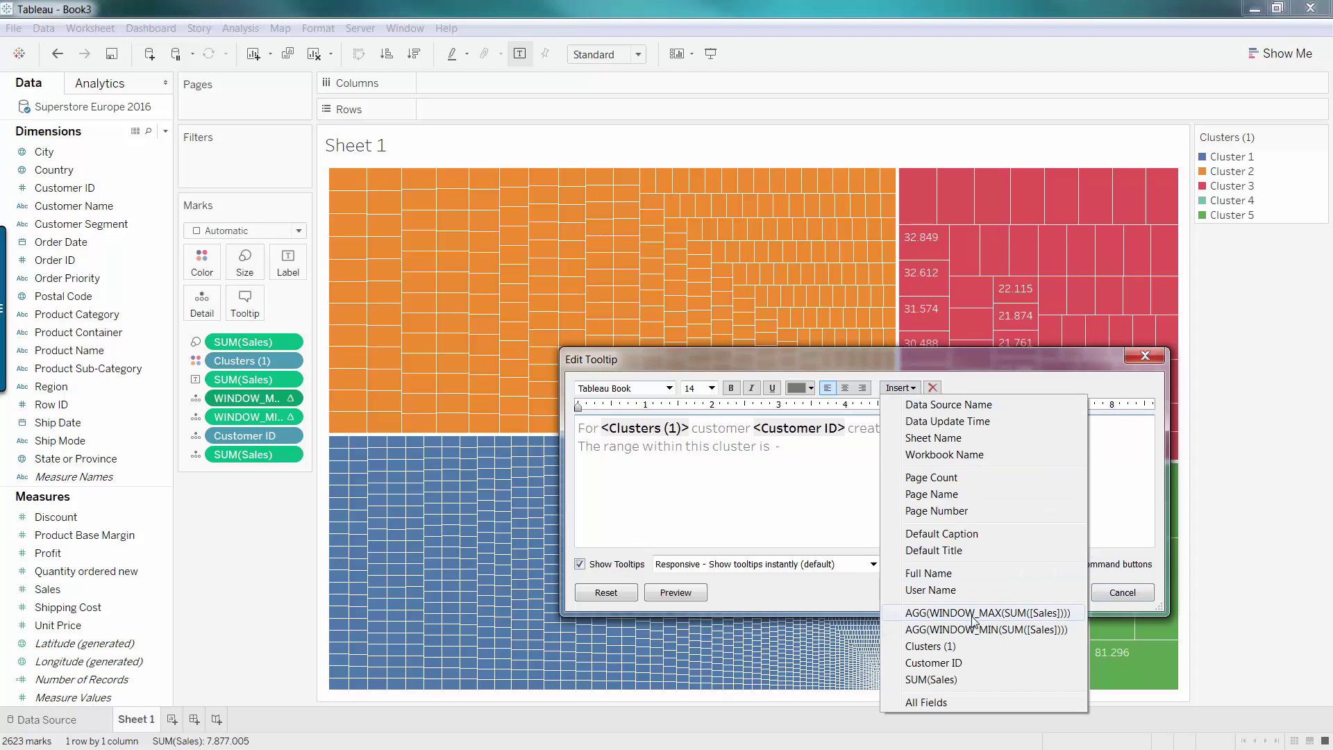
pyautogui.click(975, 613)
pyautogui.click(776, 445)
pyautogui.write('-')
pyautogui.click(901, 388)
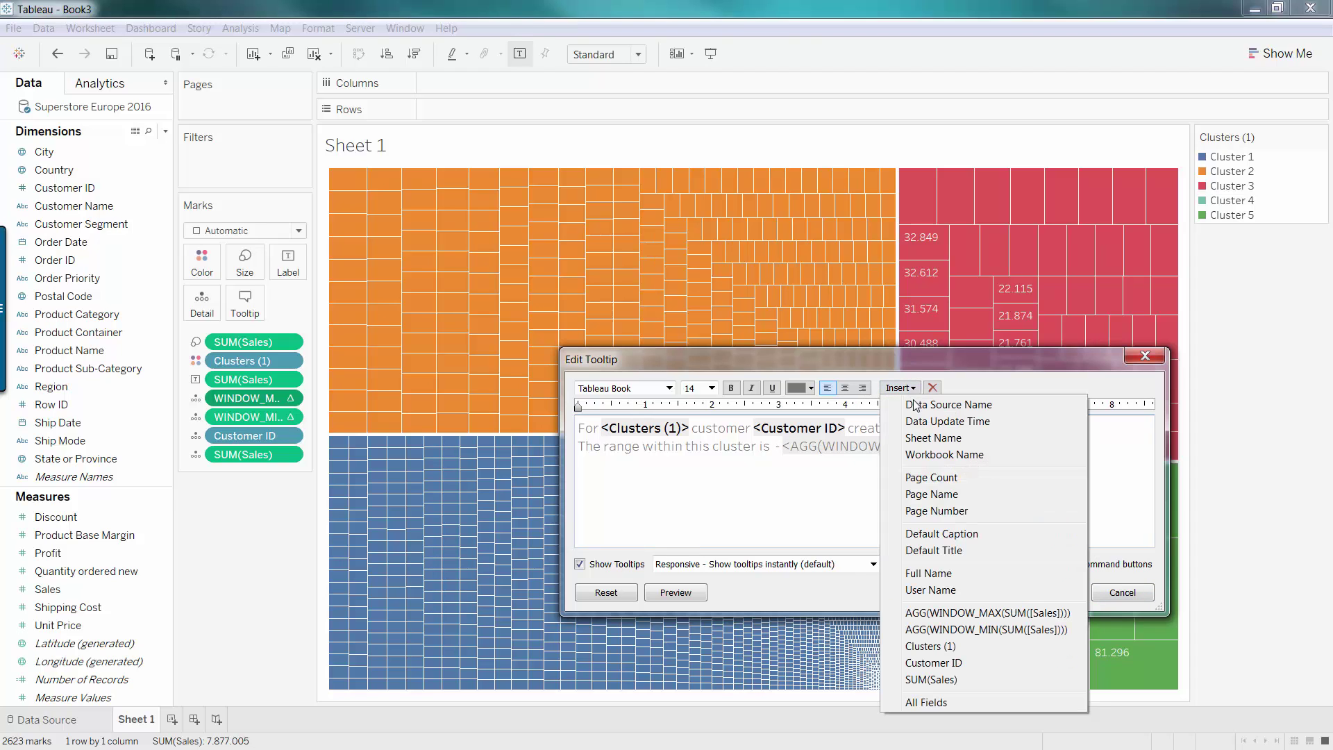
pyautogui.click(959, 629)
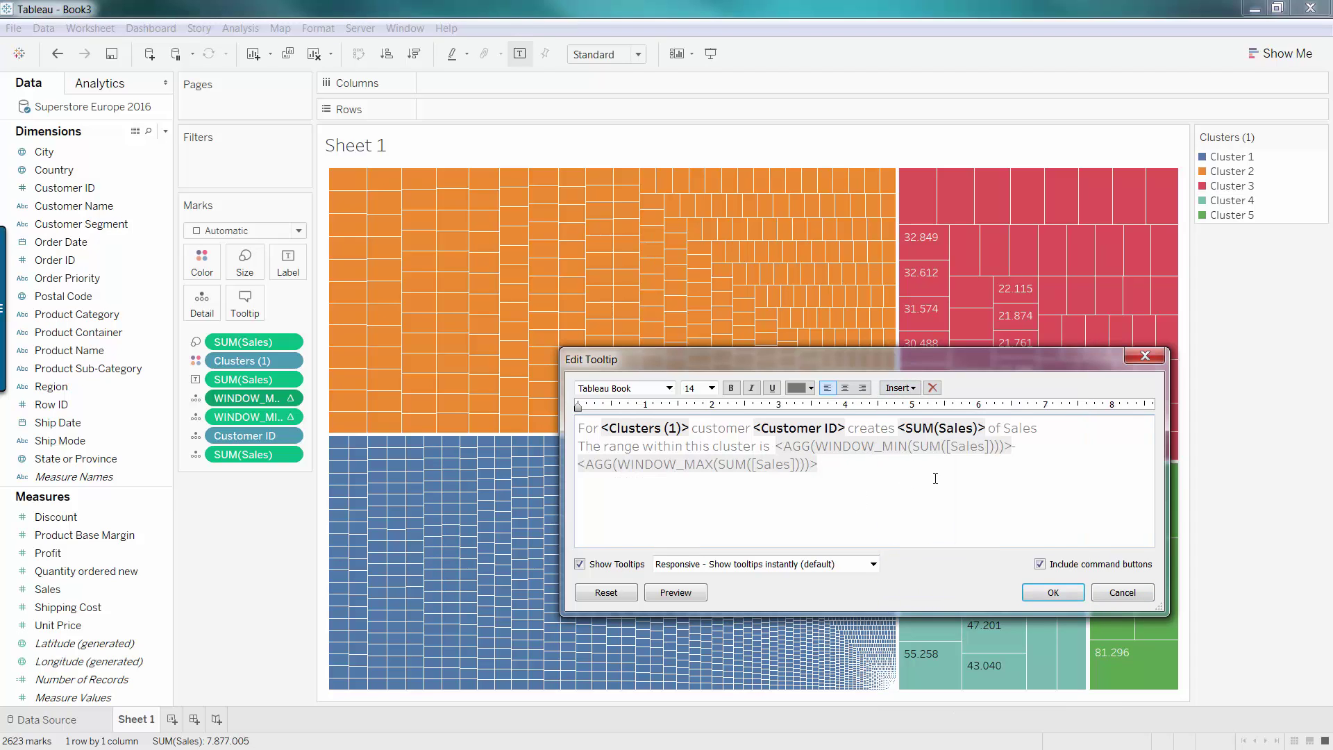
# Make the reinserted WINDOW_MIN and WINDOW_MAX fields in the second tooltip line bold and black, and apply the tooltip.
pyautogui.doubleClick(944, 447)
pyautogui.click(730, 388)
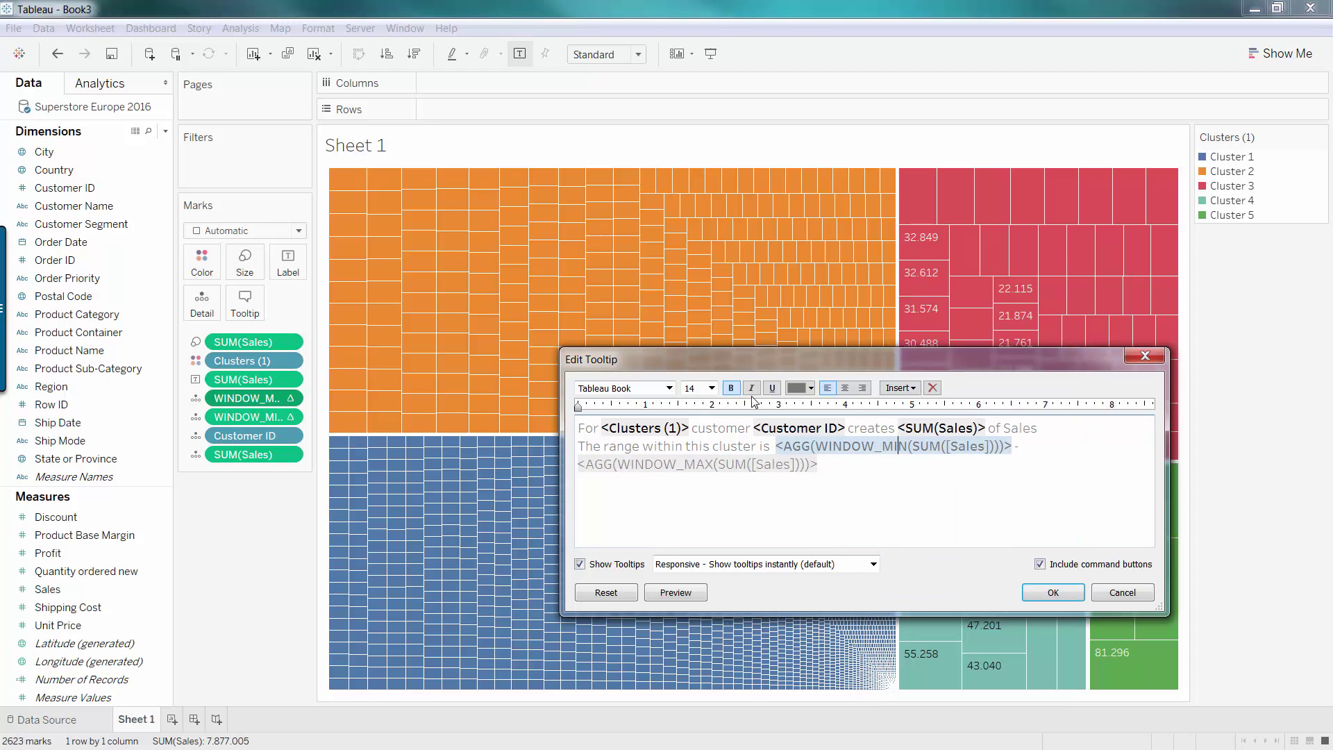
pyautogui.doubleClick(762, 467)
pyautogui.click(731, 387)
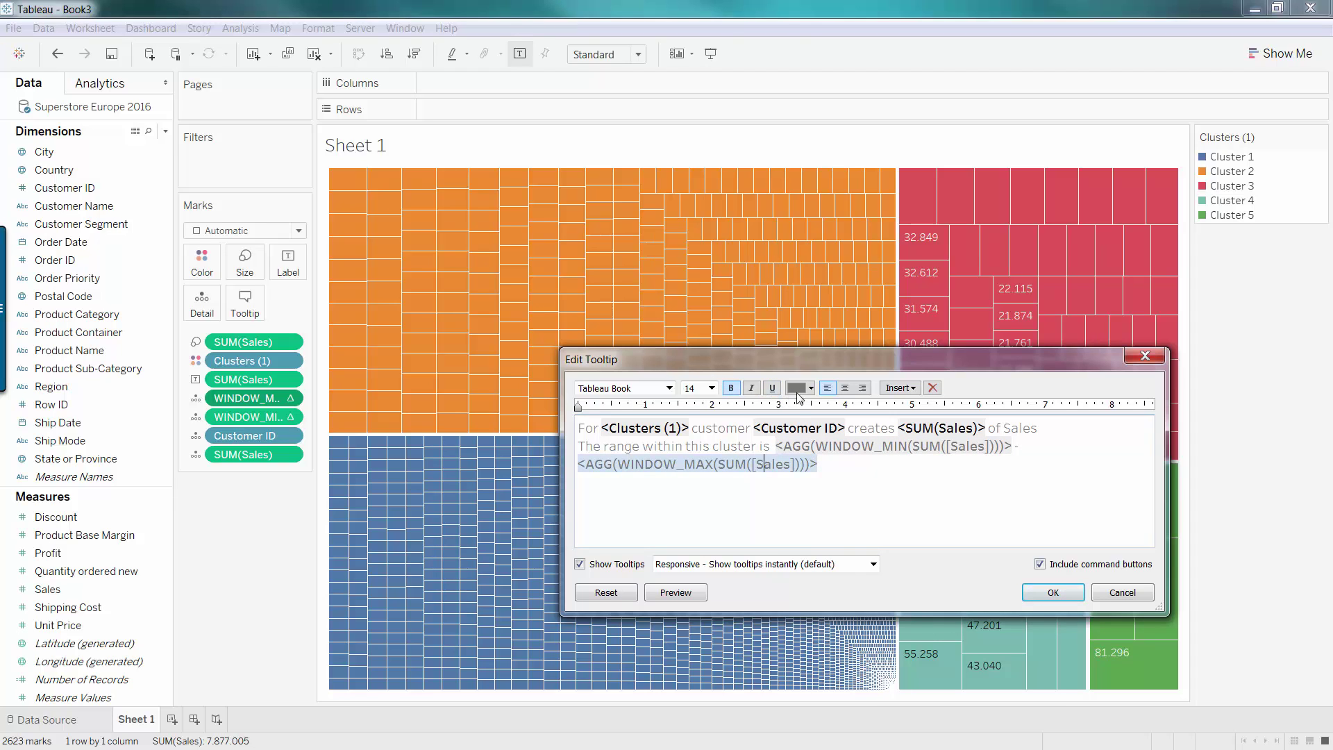
pyautogui.click(802, 389)
pyautogui.click(795, 403)
pyautogui.doubleClick(944, 446)
pyautogui.click(805, 389)
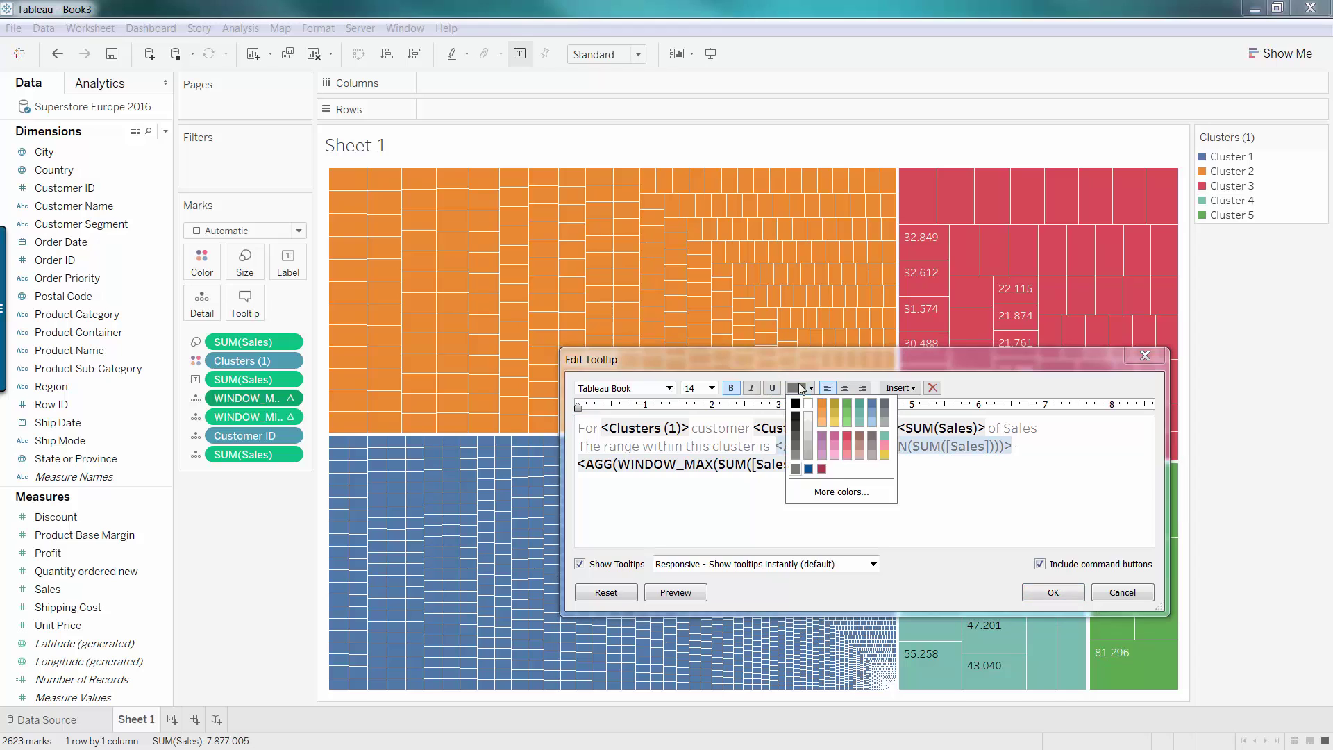
pyautogui.click(796, 403)
pyautogui.click(1074, 592)
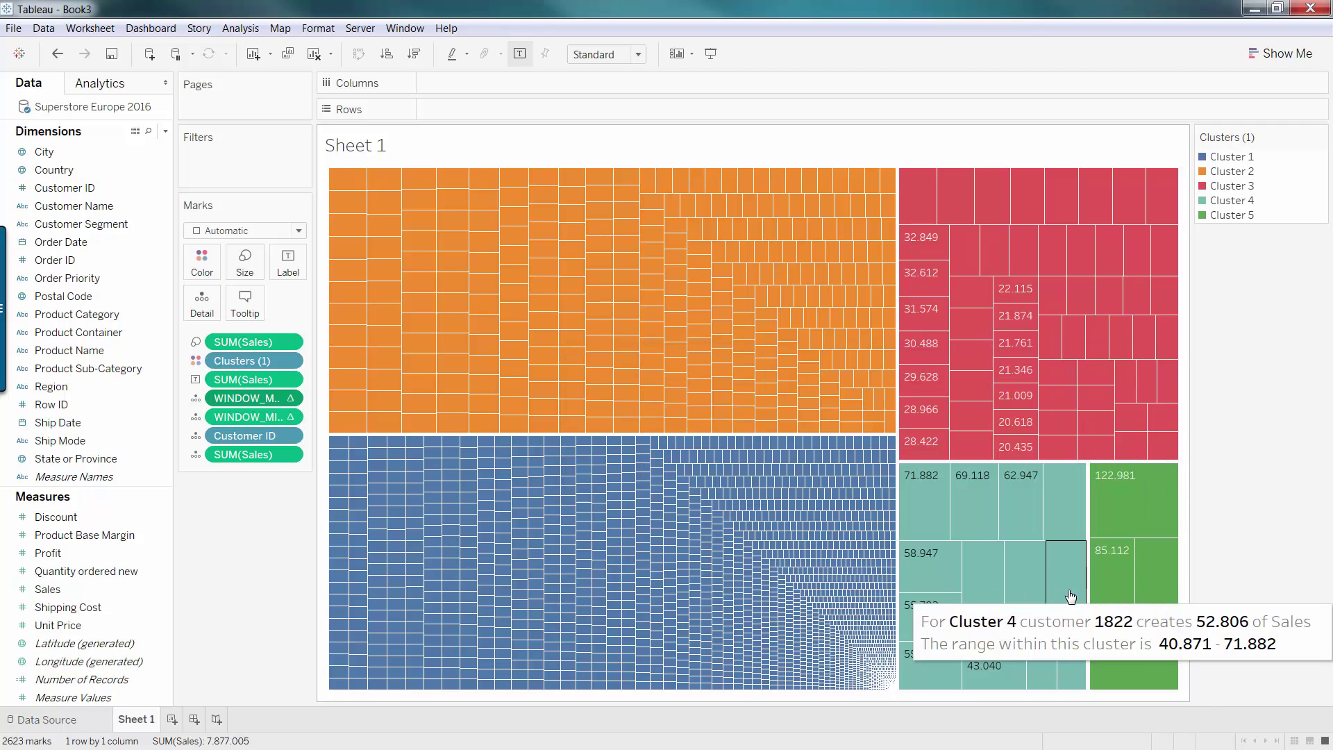